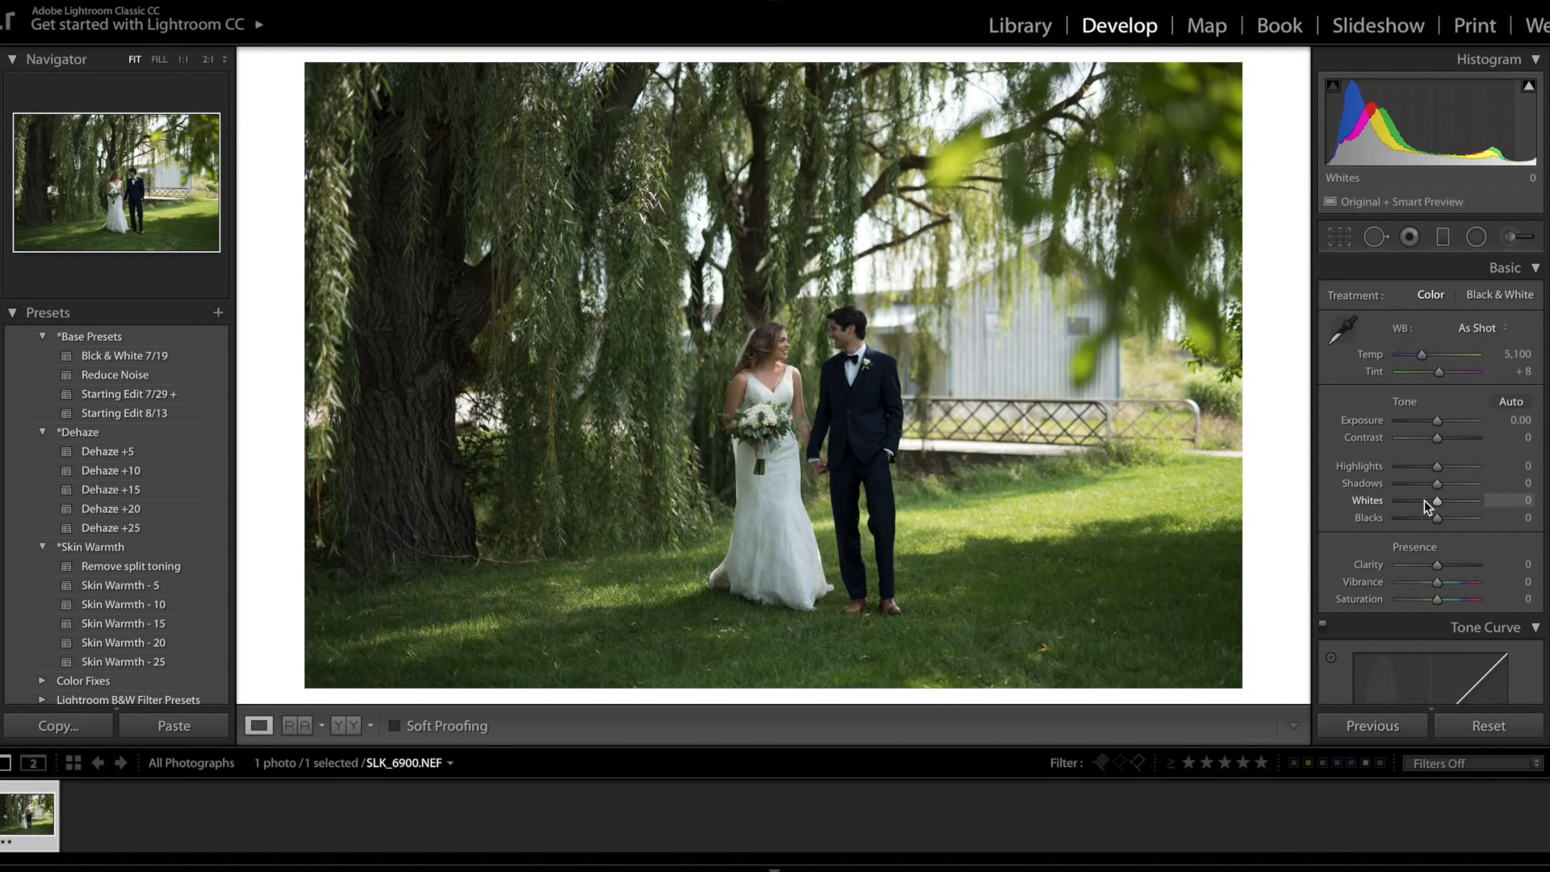
Step: Adjust the Basic tone sliders to Exposure +1.05, Contrast +20, Highlights -90, Shadows +88 and Whites -25
left_click(1439, 421)
left_click_drag(1441, 420, 1430, 506)
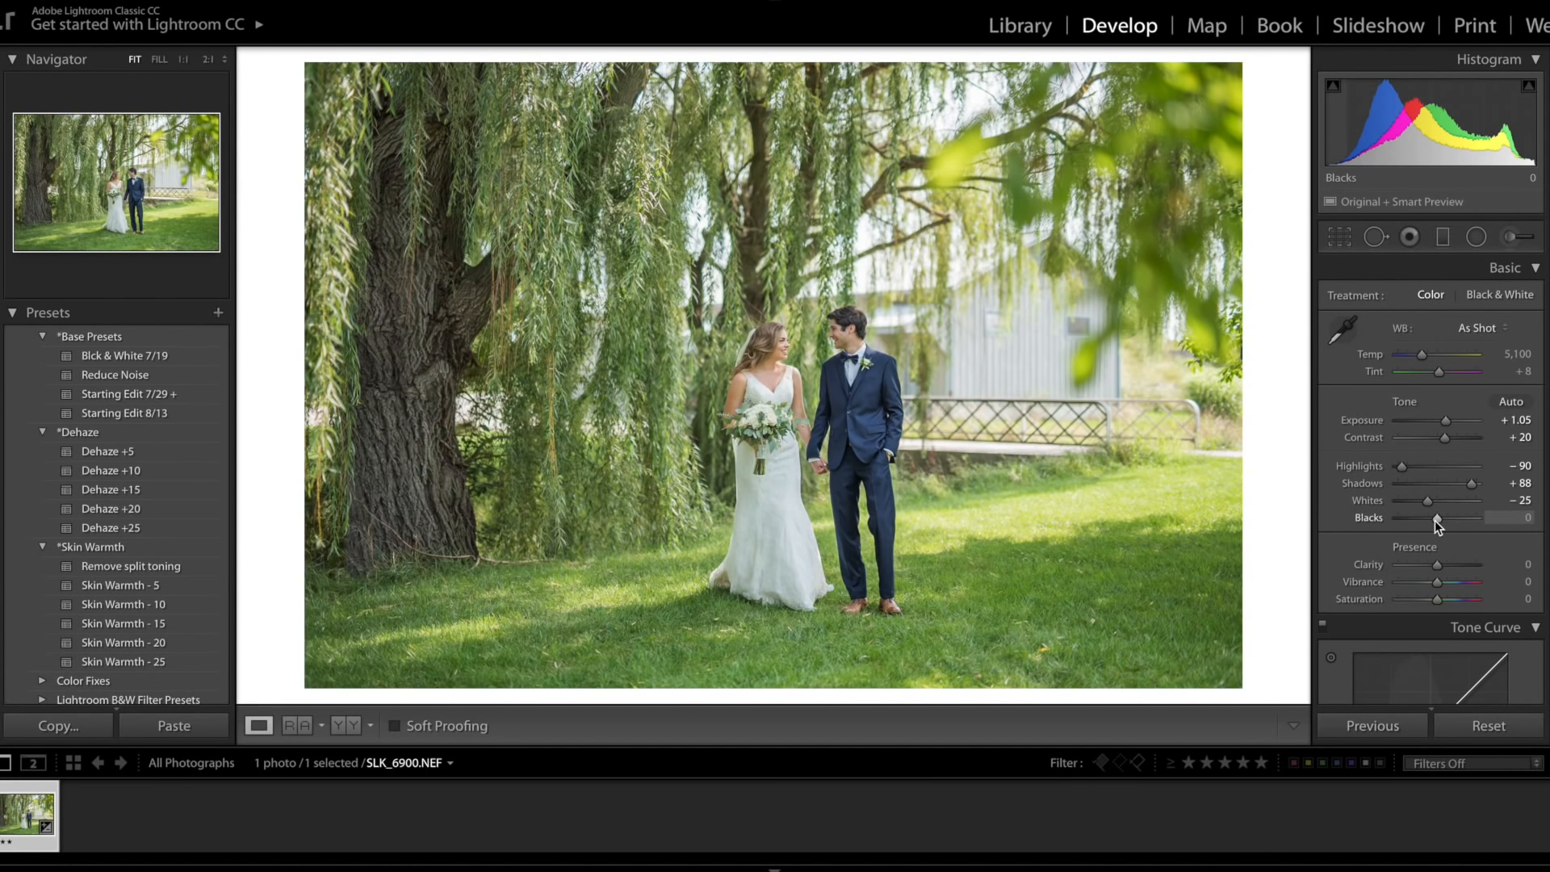
Step: Lower the Presence Vibrance to -10
scroll(1436, 520, "down", 1)
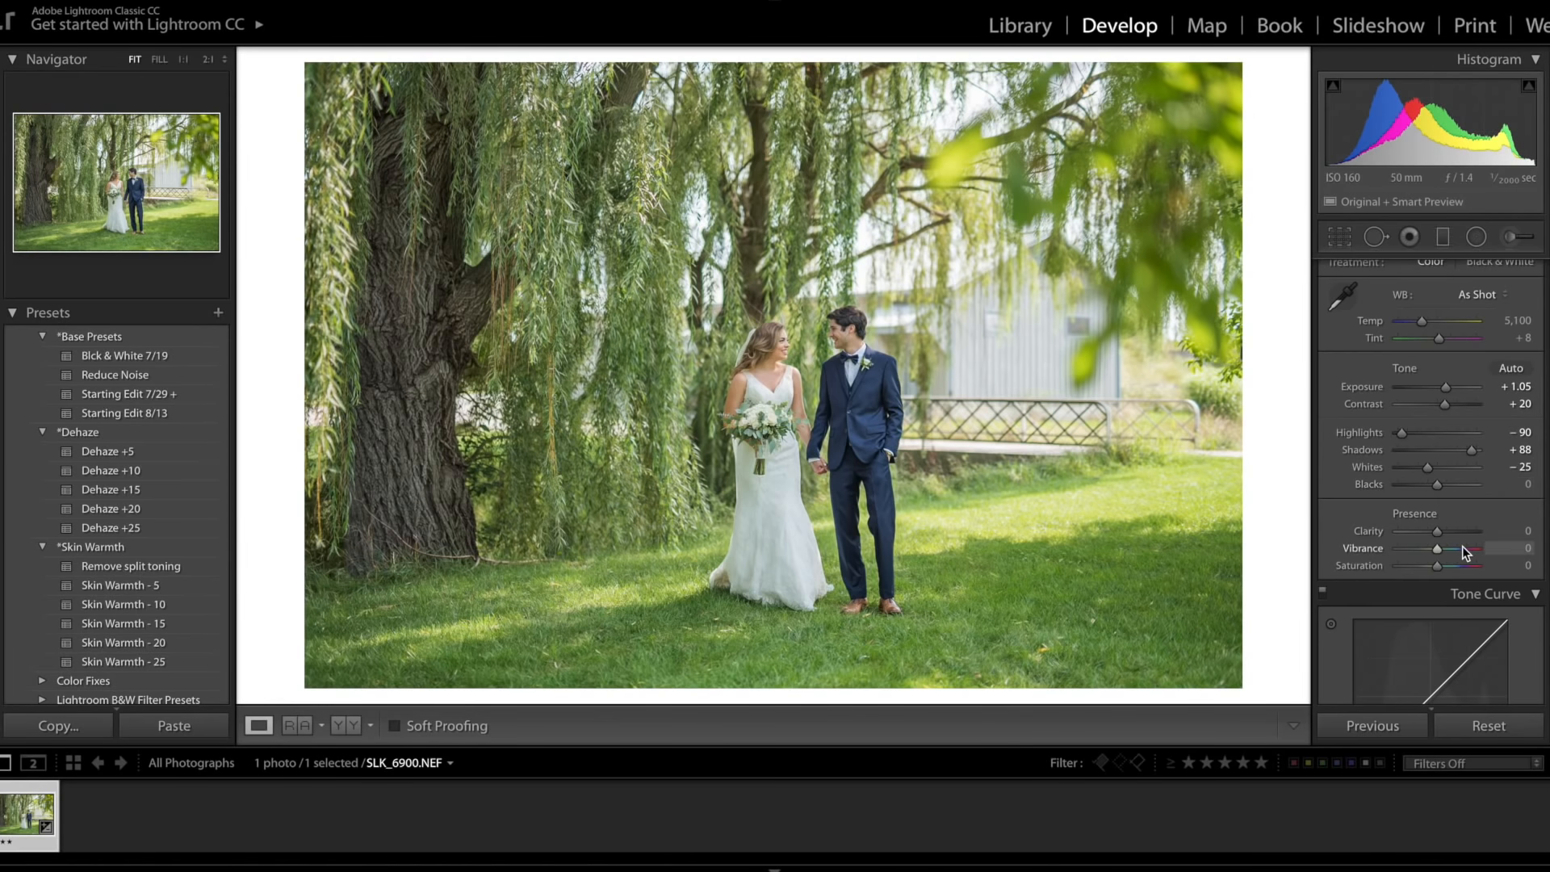
scroll(1461, 546, "down", 5)
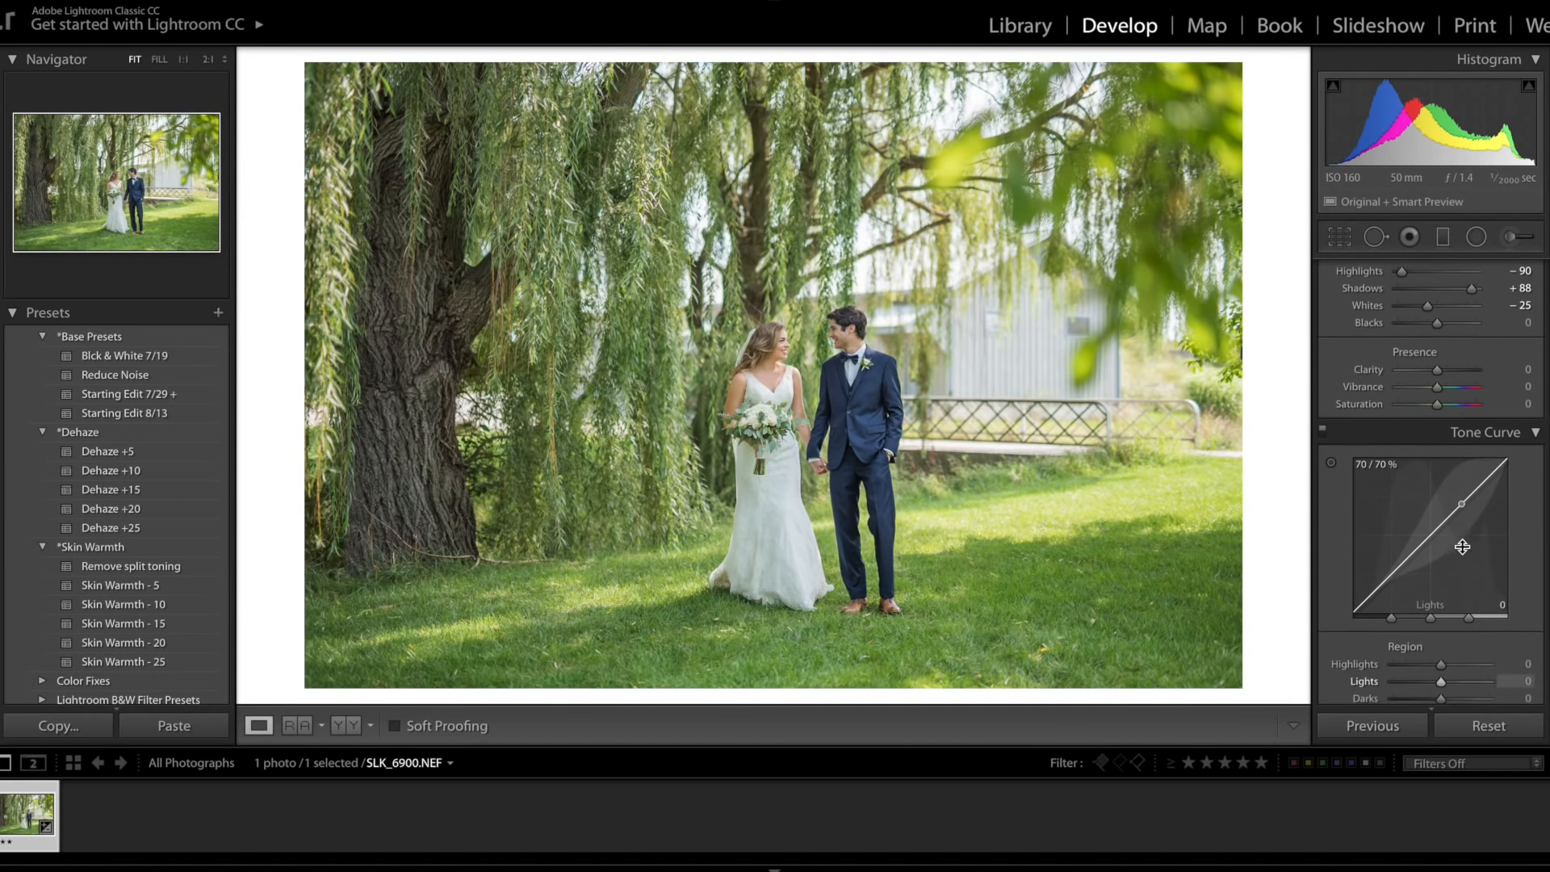
scroll(1463, 547, "down", 1)
left_click(1436, 378)
left_click_drag(1436, 379, 1434, 382)
Step: Set the Tone Curve regions to Highlights -36, Lights +28, Darks +12 and Shadows -15
scroll(1421, 444, "down", 5)
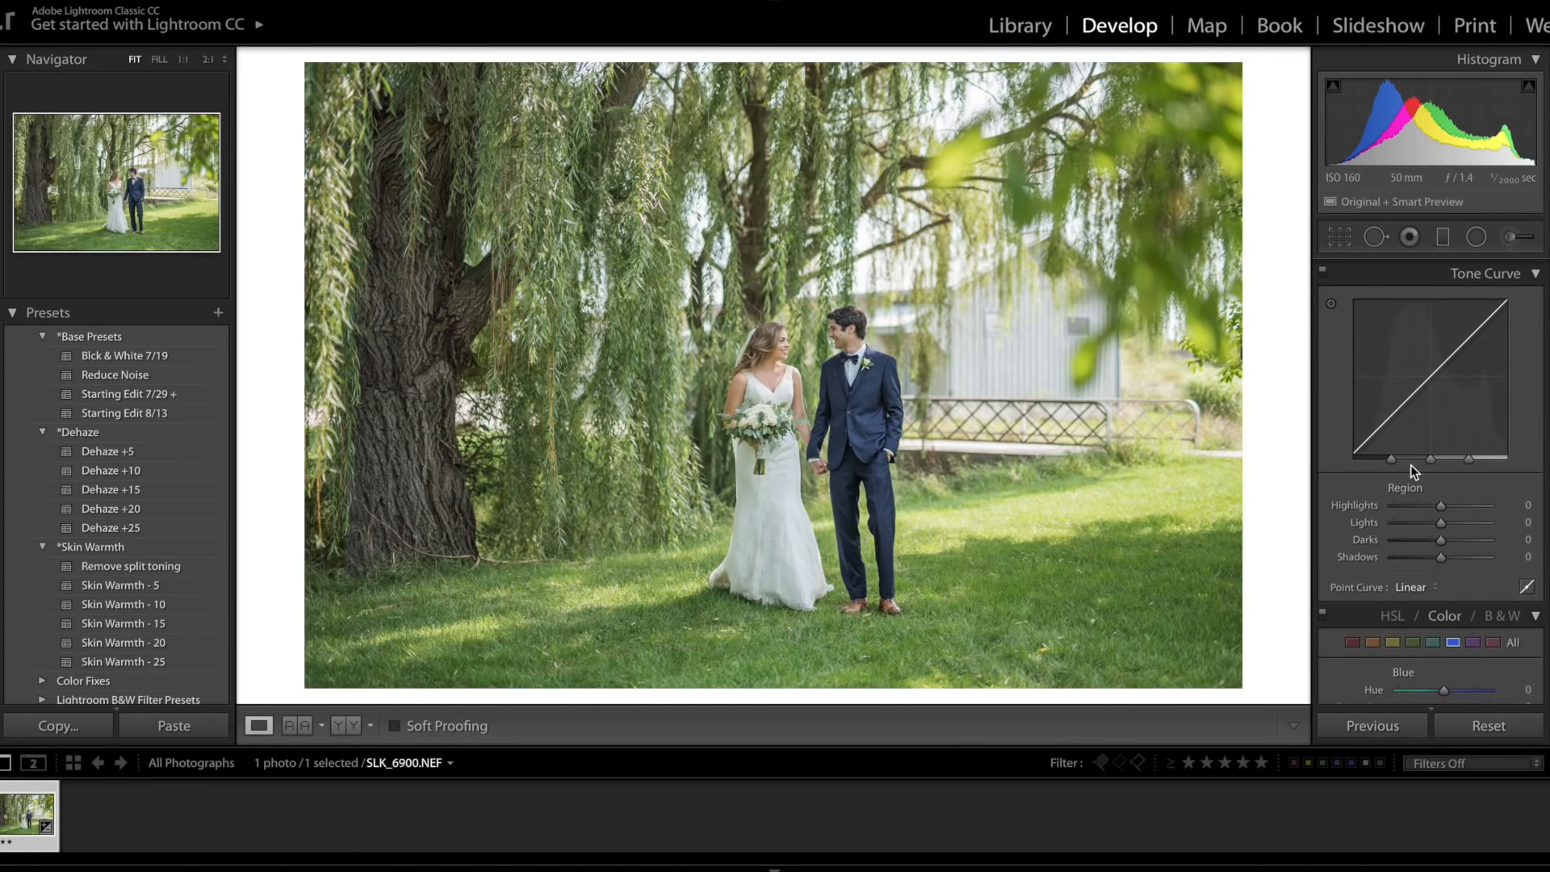
scroll(1411, 463, "down", 1)
scroll(1452, 452, "up", 2)
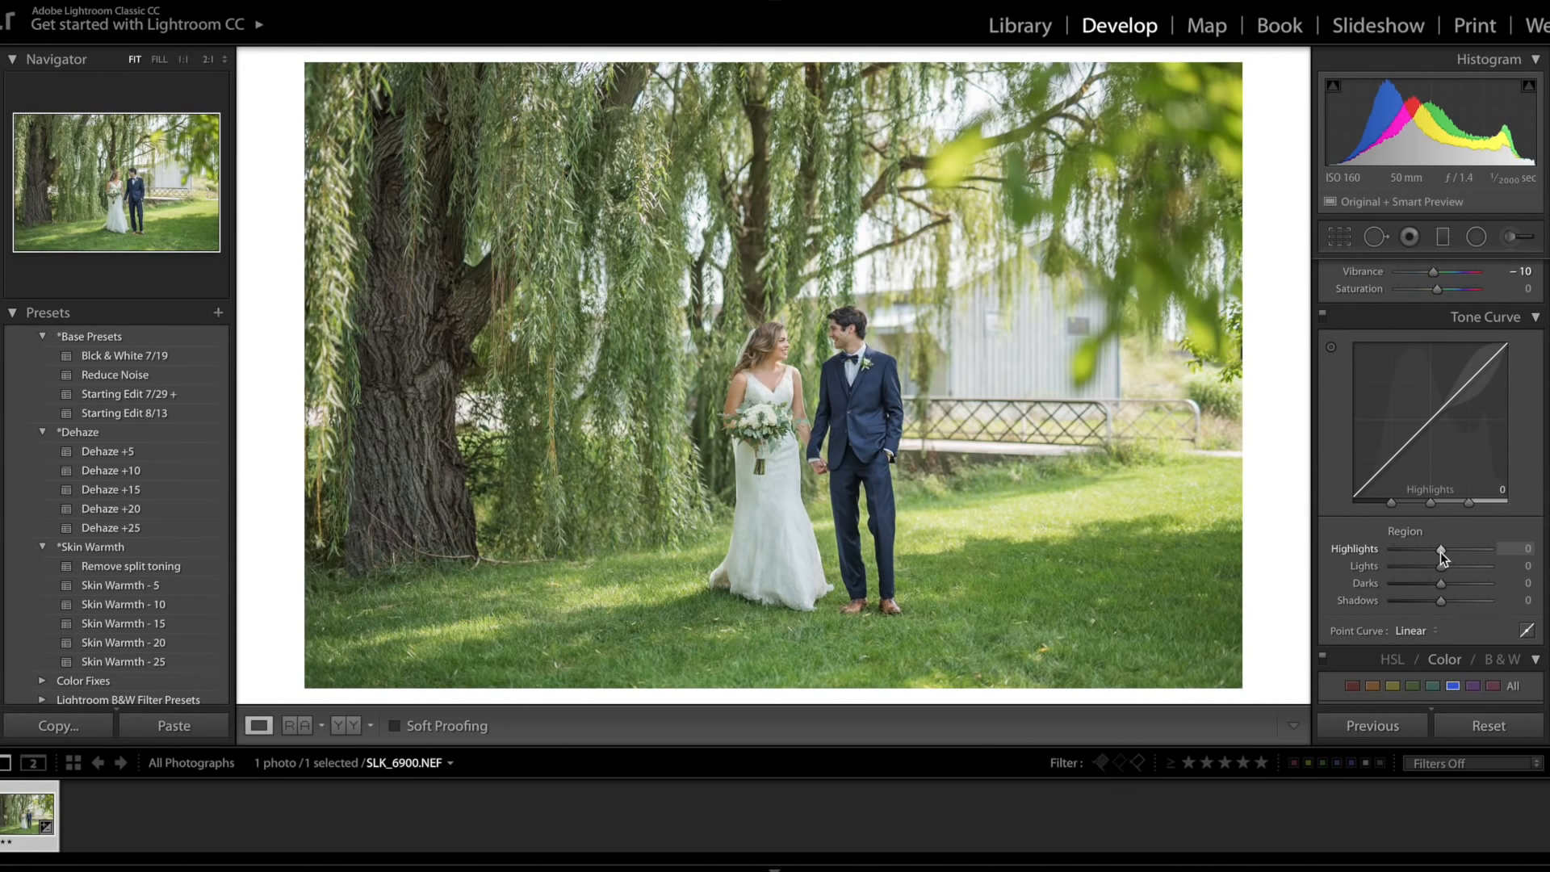
mouse_move(1440, 550)
left_mouse_down()
mouse_move(1424, 553)
mouse_move(1473, 564)
mouse_move(1419, 560)
mouse_move(1489, 557)
mouse_move(1446, 559)
mouse_move(1459, 564)
left_mouse_up()
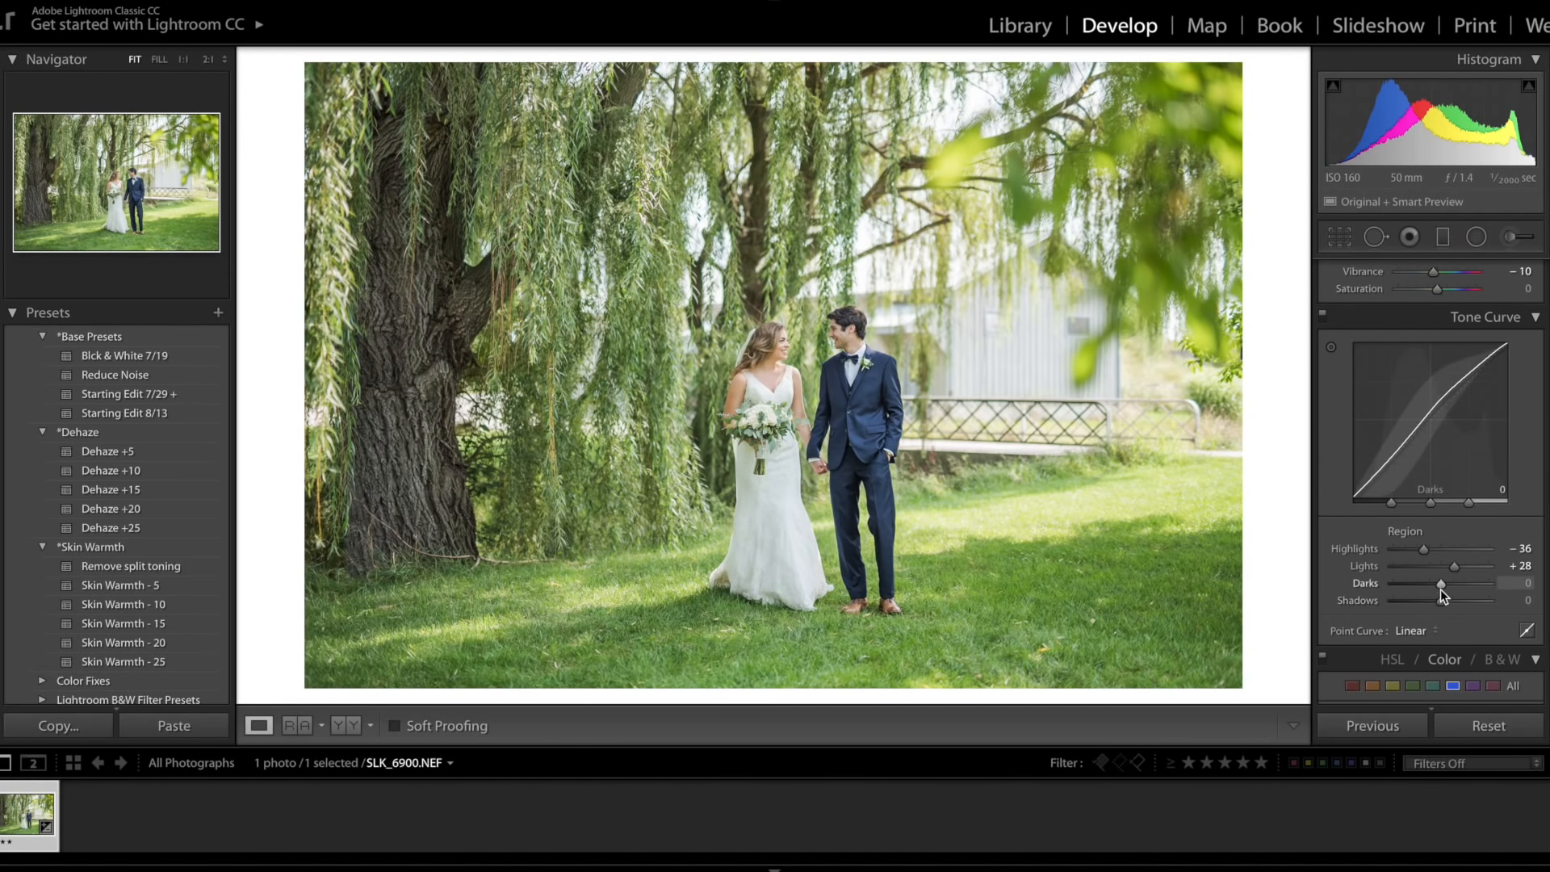
mouse_move(1444, 592)
left_mouse_down()
mouse_move(1425, 602)
mouse_move(1447, 591)
left_mouse_up()
Step: In HSL Color, set the Green saturation to -18 and Green luminance to +56
scroll(1448, 591, "down", 3)
scroll(1448, 591, "down", 1)
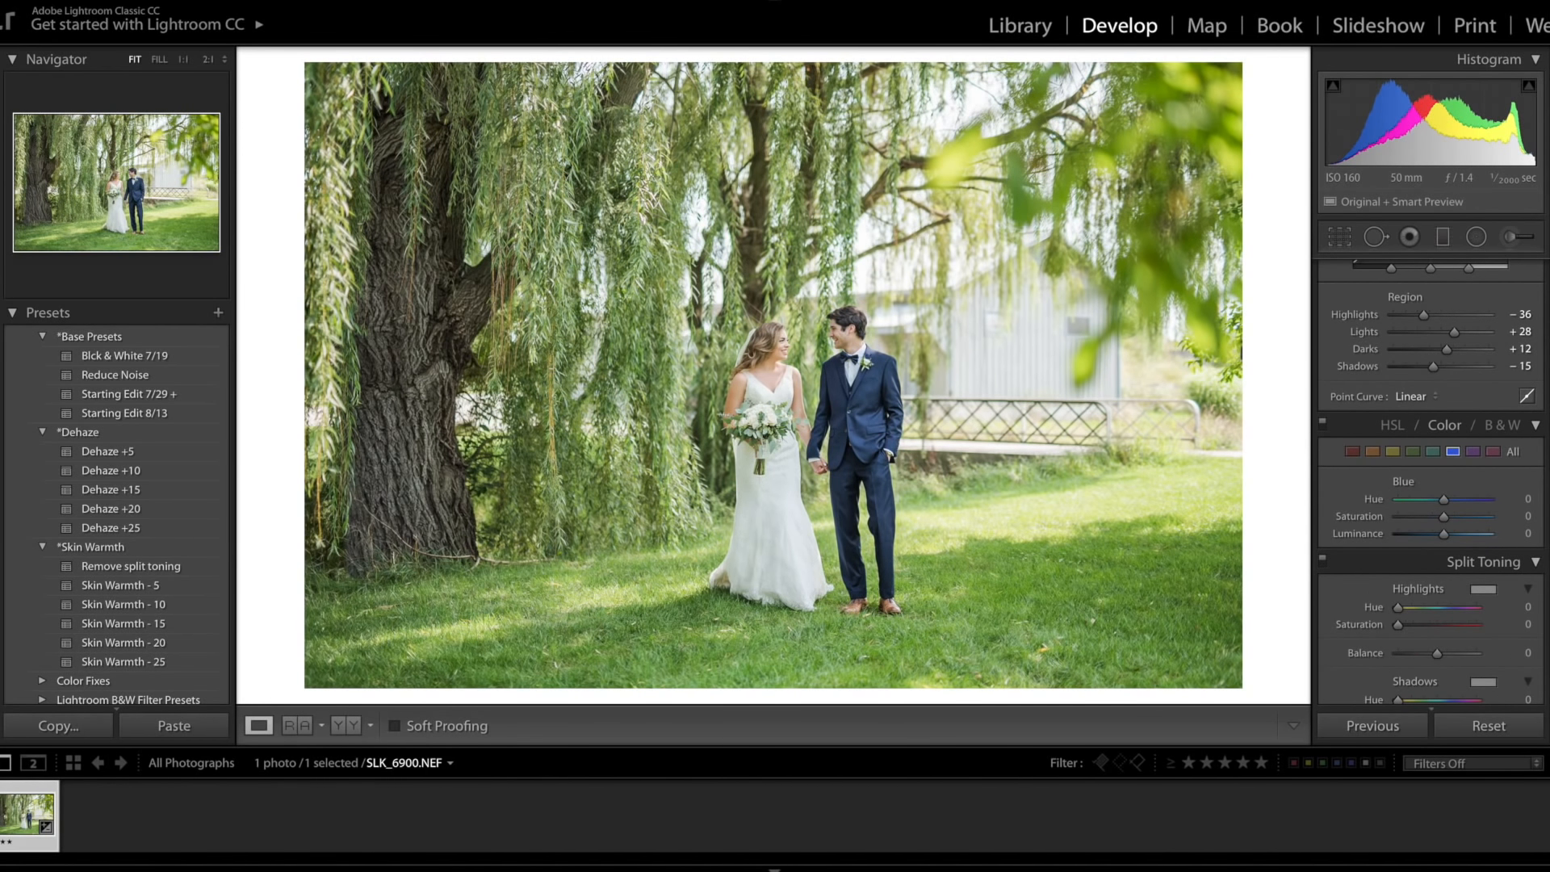
left_click(1413, 451)
mouse_move(1445, 517)
left_mouse_down()
mouse_move(1408, 514)
mouse_move(1437, 522)
left_mouse_up()
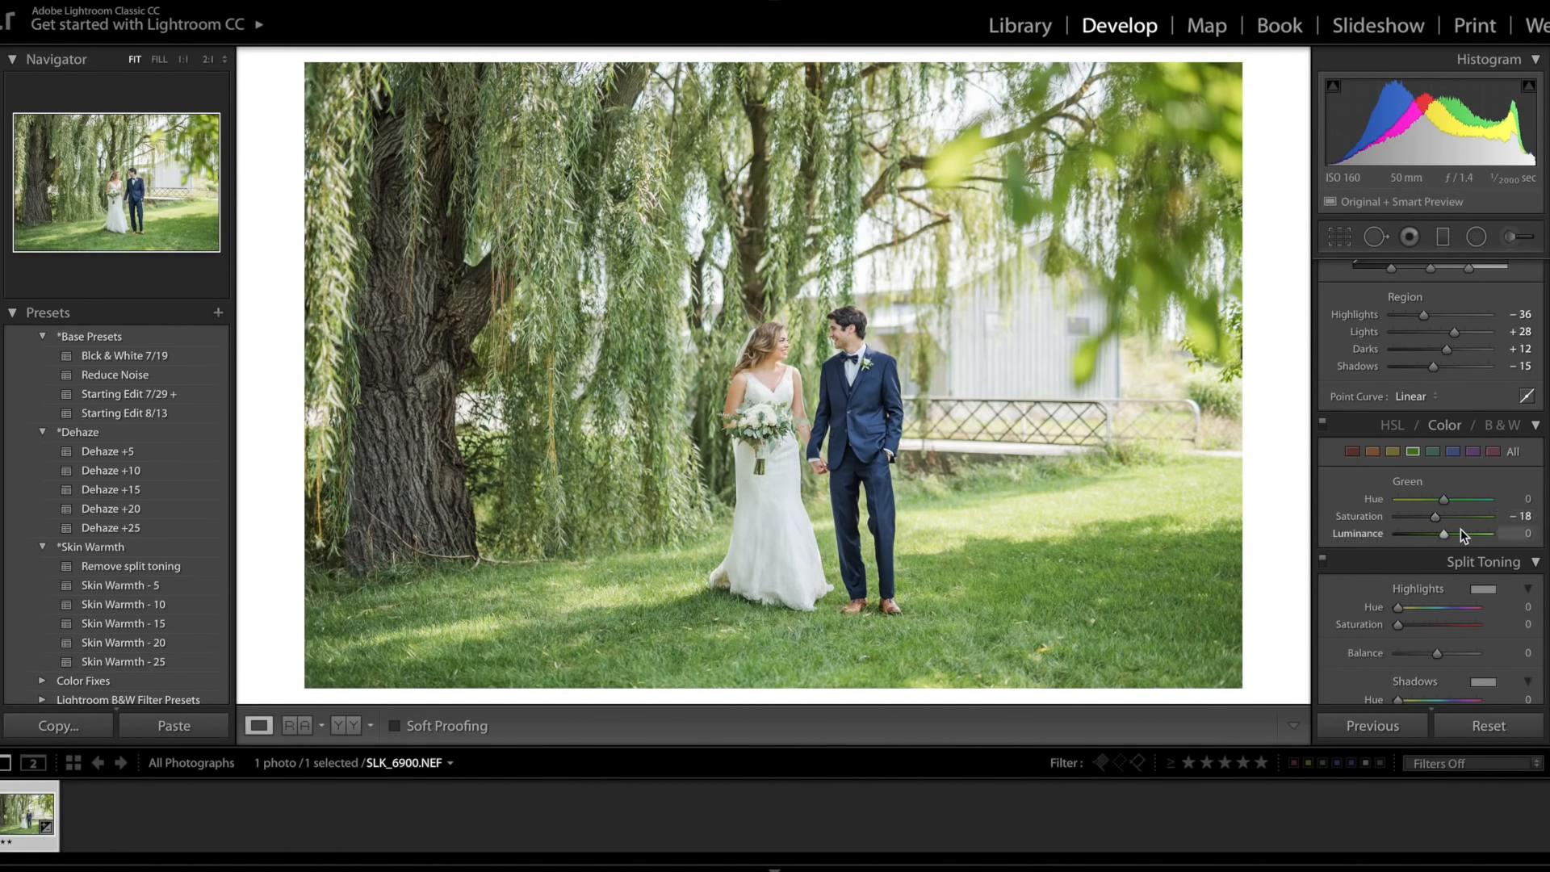
left_click_drag(1445, 537, 1468, 537)
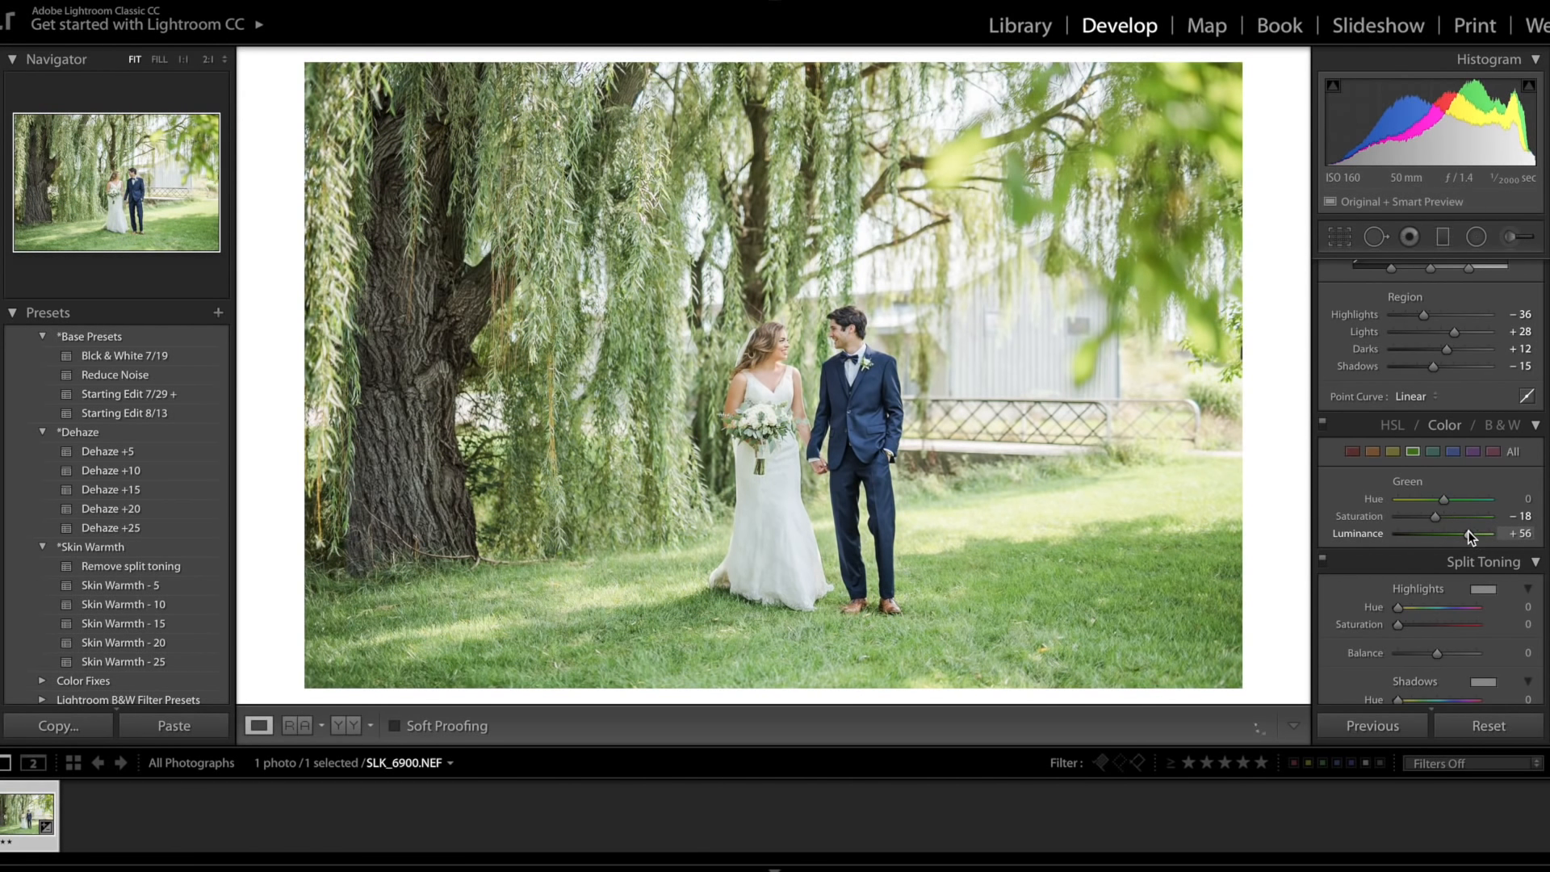
Step: Select the Yellow color and raise its luminance to +40
left_click(1393, 450)
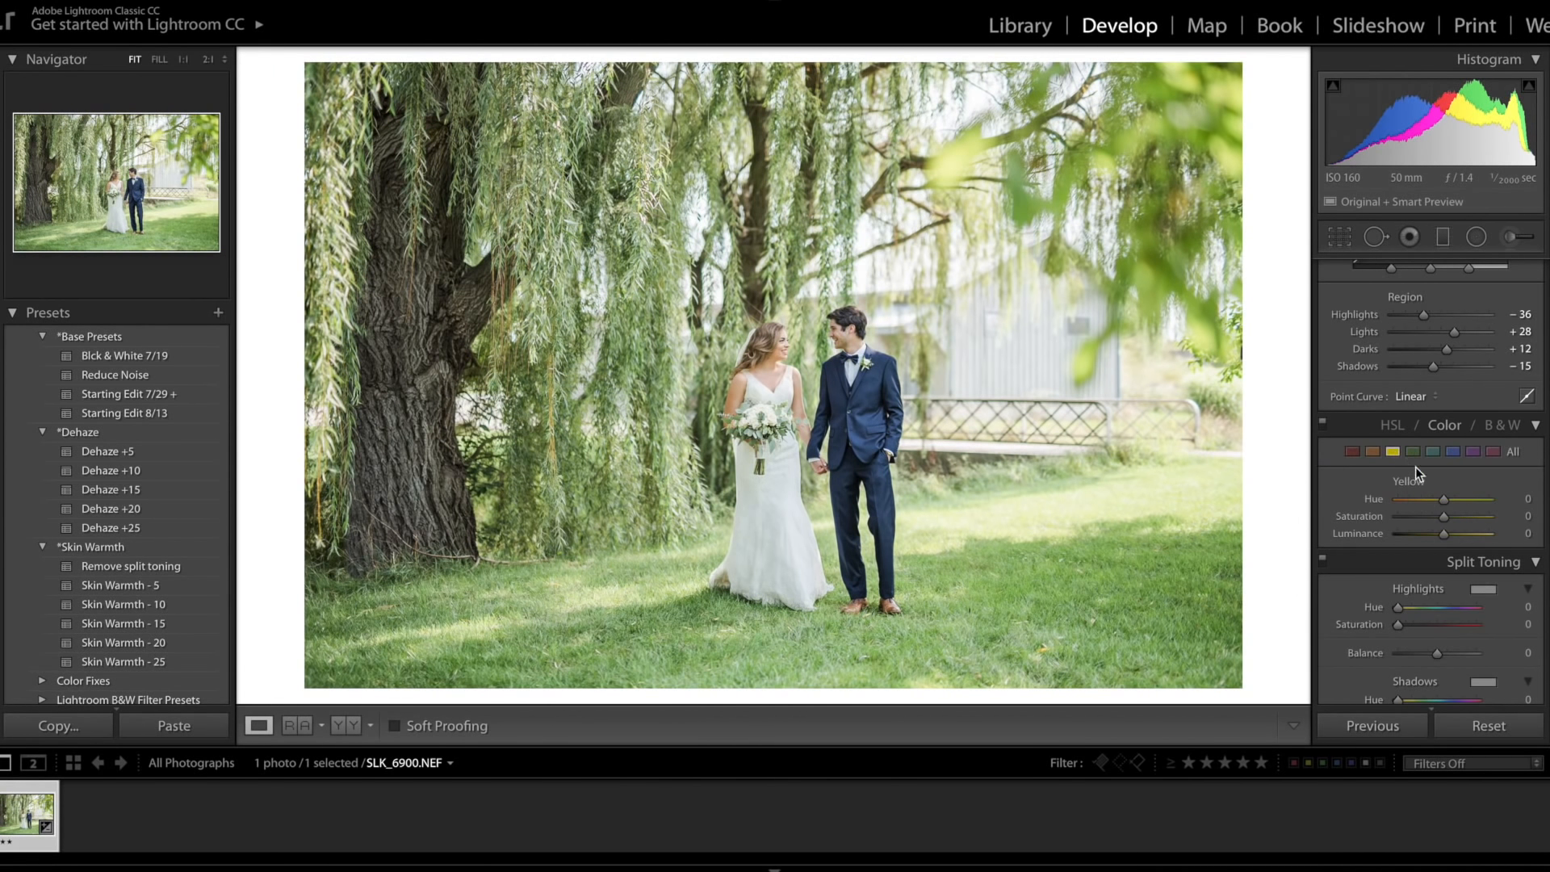
left_click(1461, 536)
left_click_drag(1462, 536, 1462, 536)
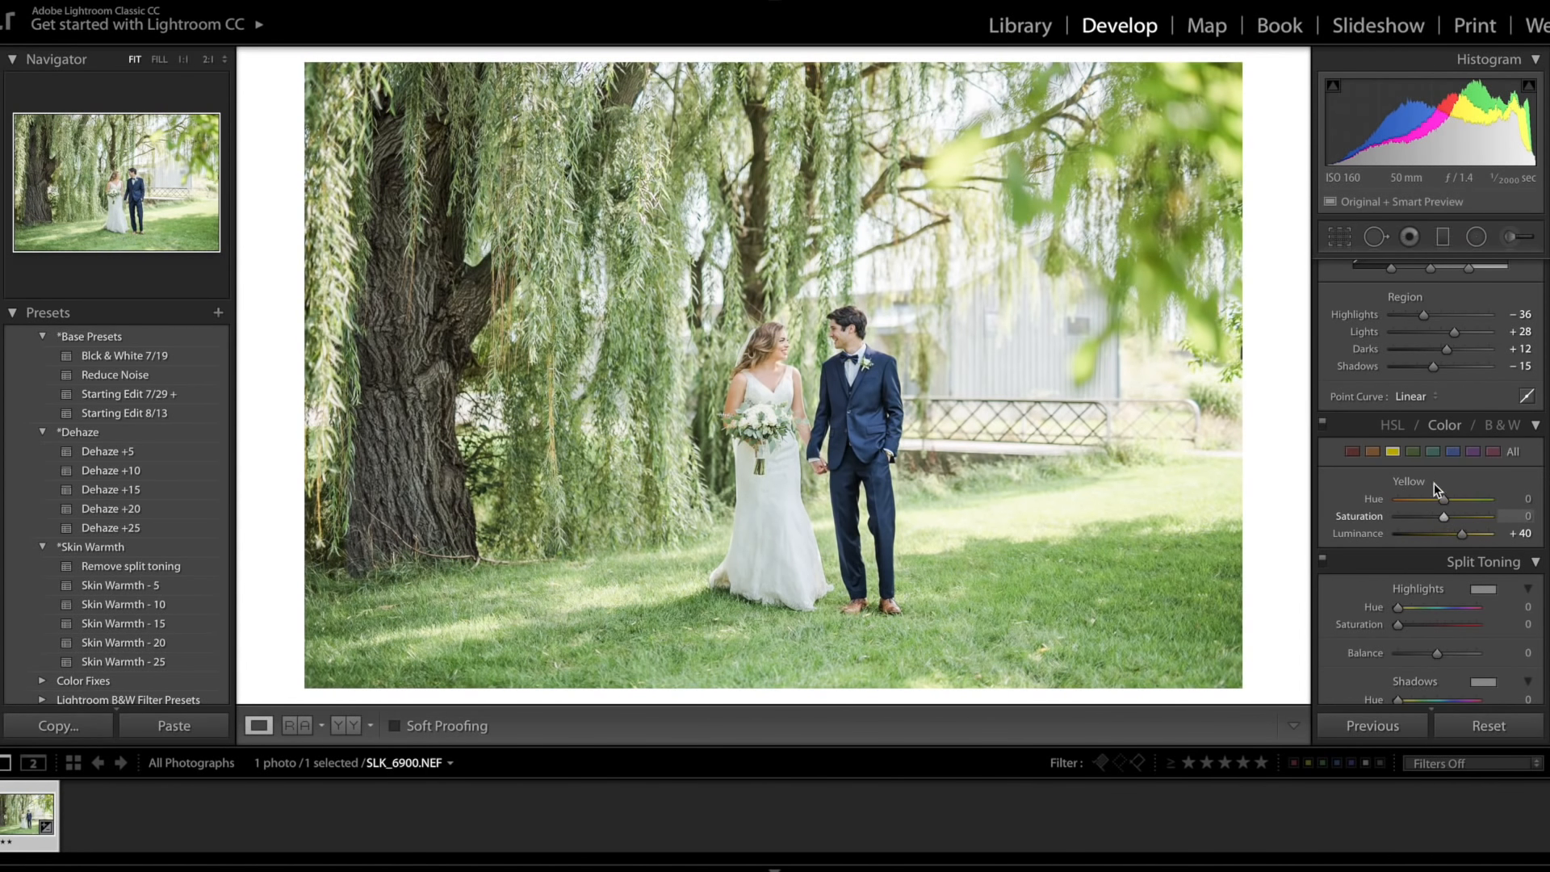
Step: Select the Orange color and set its hue to +9, saturation to -4 and luminance to +8
left_click(1373, 452)
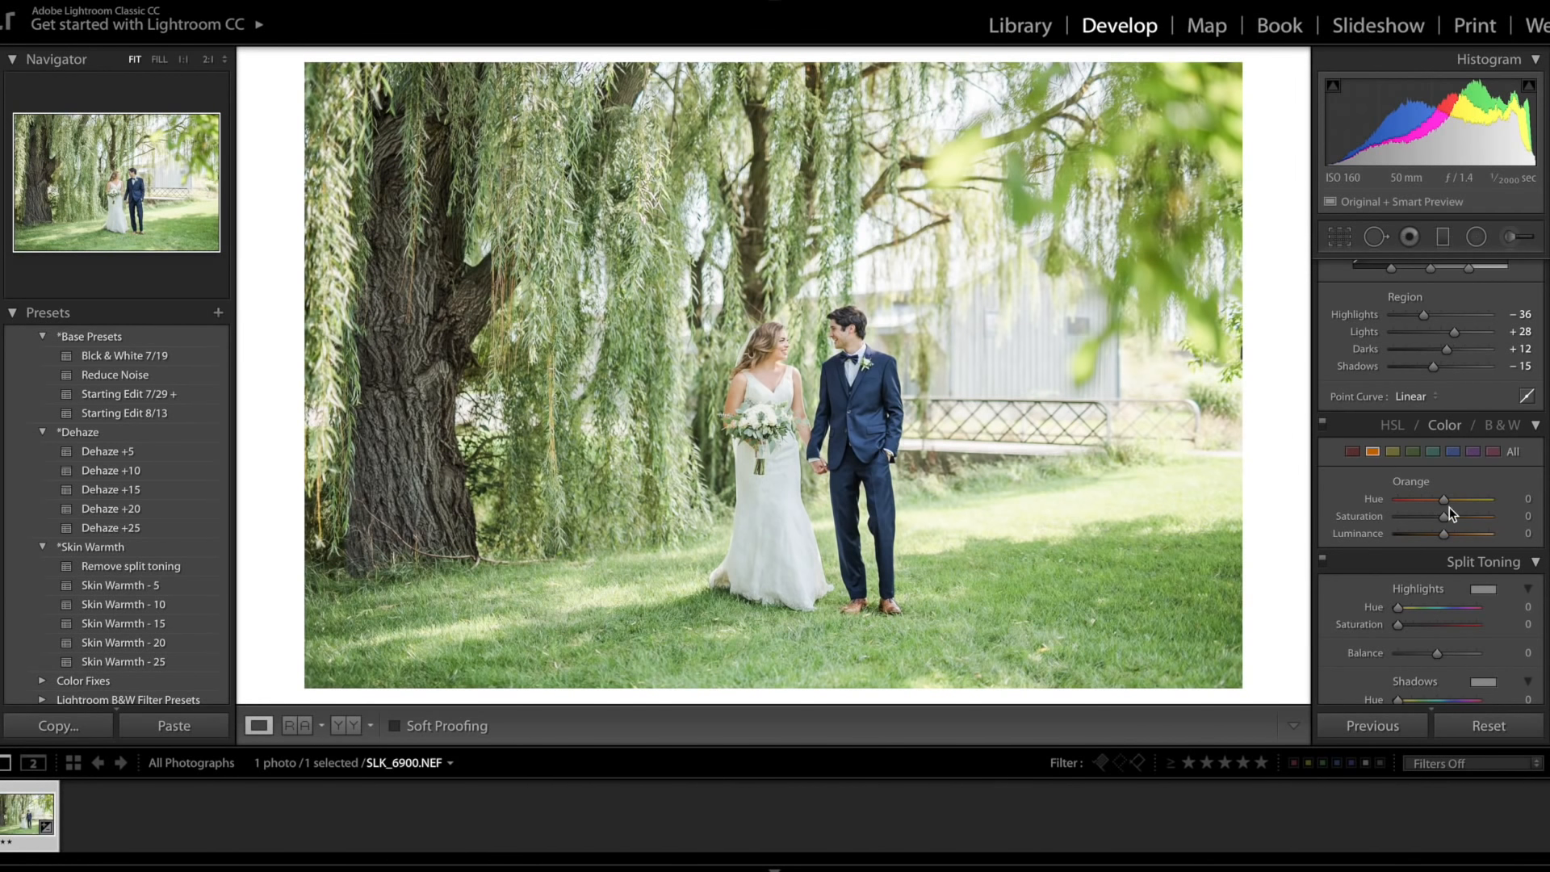
left_click_drag(1444, 501, 1448, 536)
left_click_drag(1450, 534, 1450, 534)
Step: Set Split Toning highlights and shadows both to hue 35 and saturation 5
scroll(1421, 517, "down", 3)
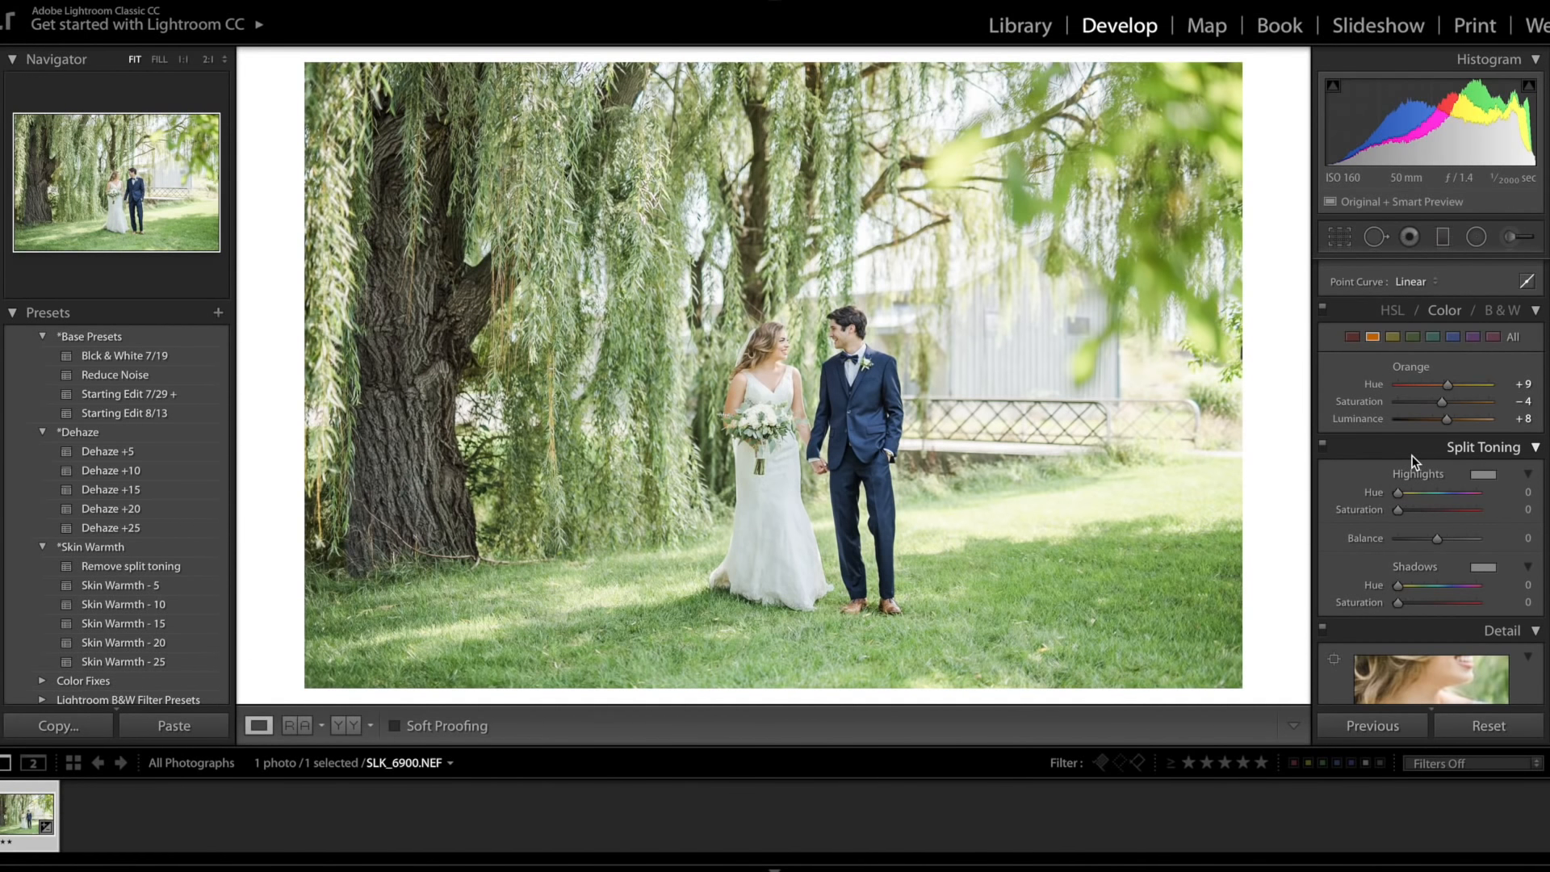
scroll(1418, 497, "down", 1)
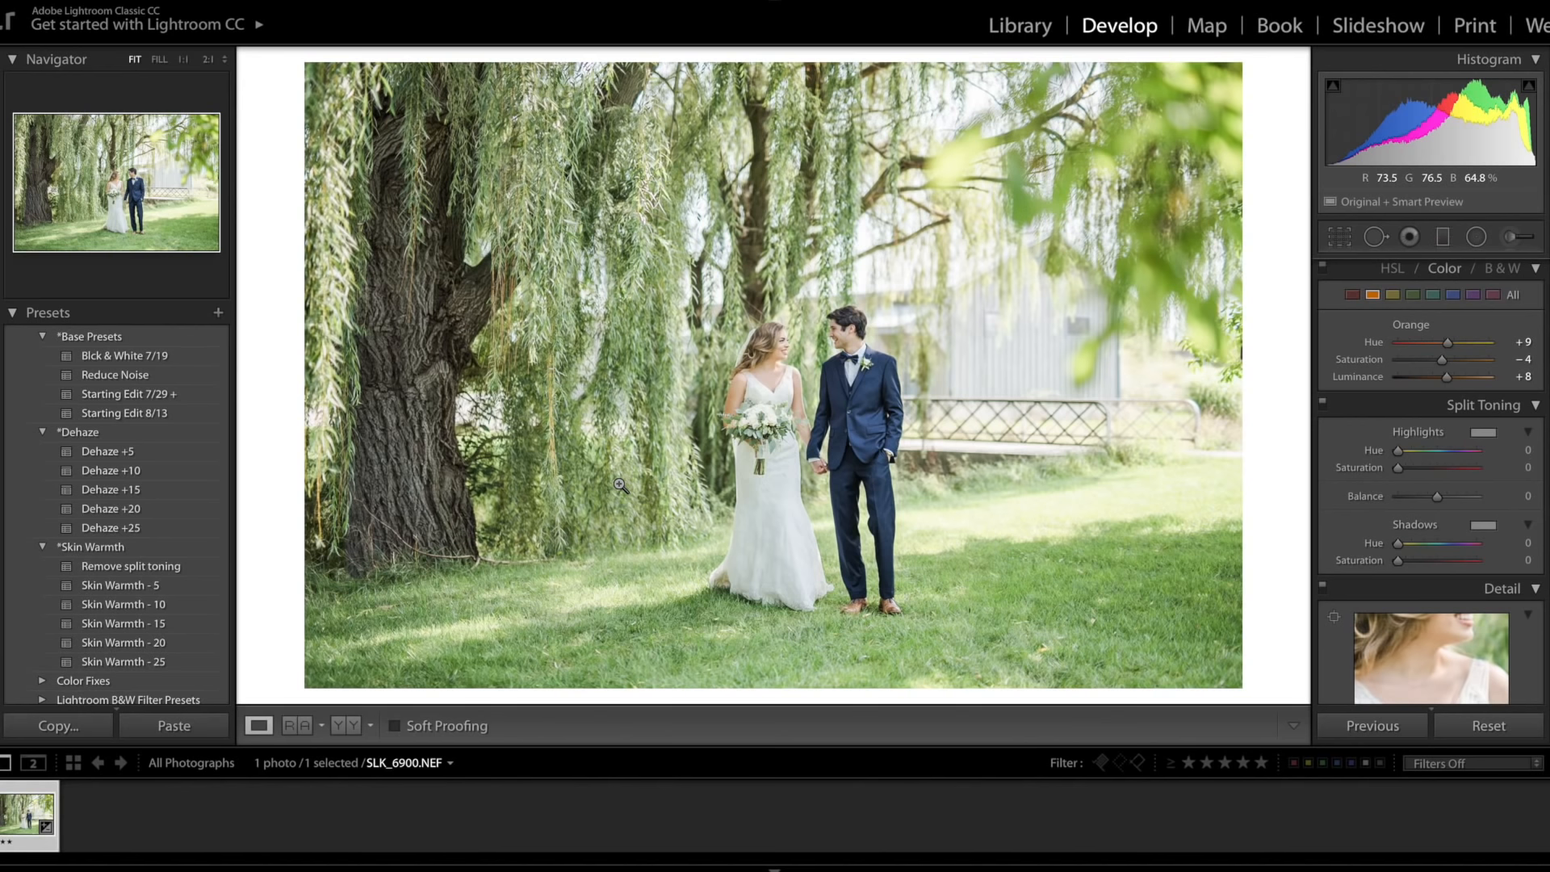
left_click(1526, 450)
type("35")
key("Tab")
type("5")
key("Tab")
key("Tab")
type("35")
key("Tab")
type("5")
key("Tab")
key("Return")
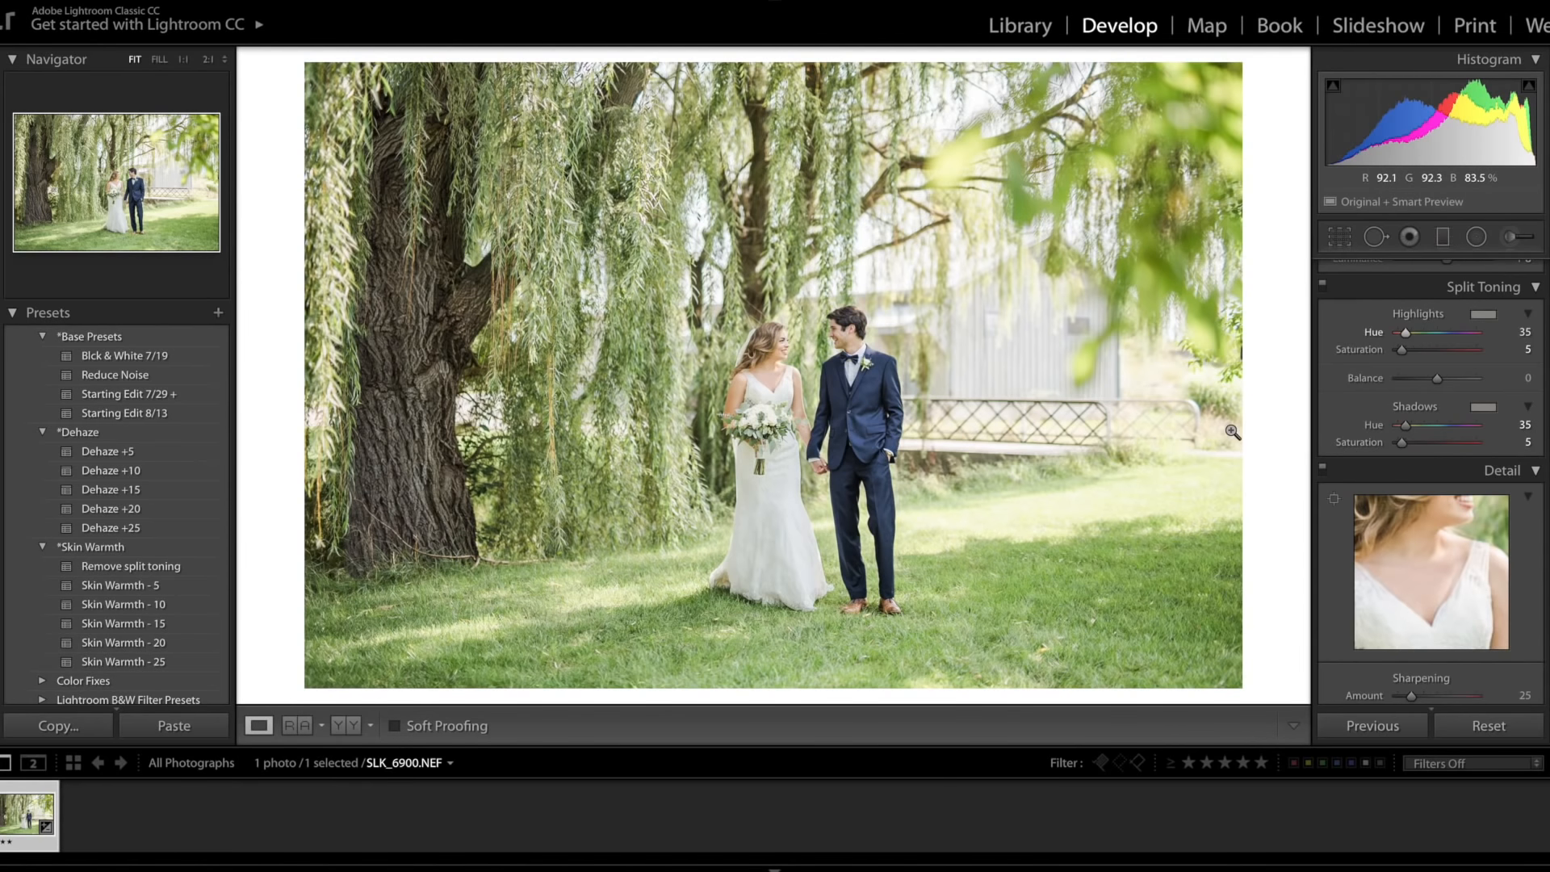
Step: Raise the Sharpening Amount to 50
scroll(1452, 473, "down", 2)
scroll(1452, 473, "up", 4)
scroll(1451, 474, "down", 5)
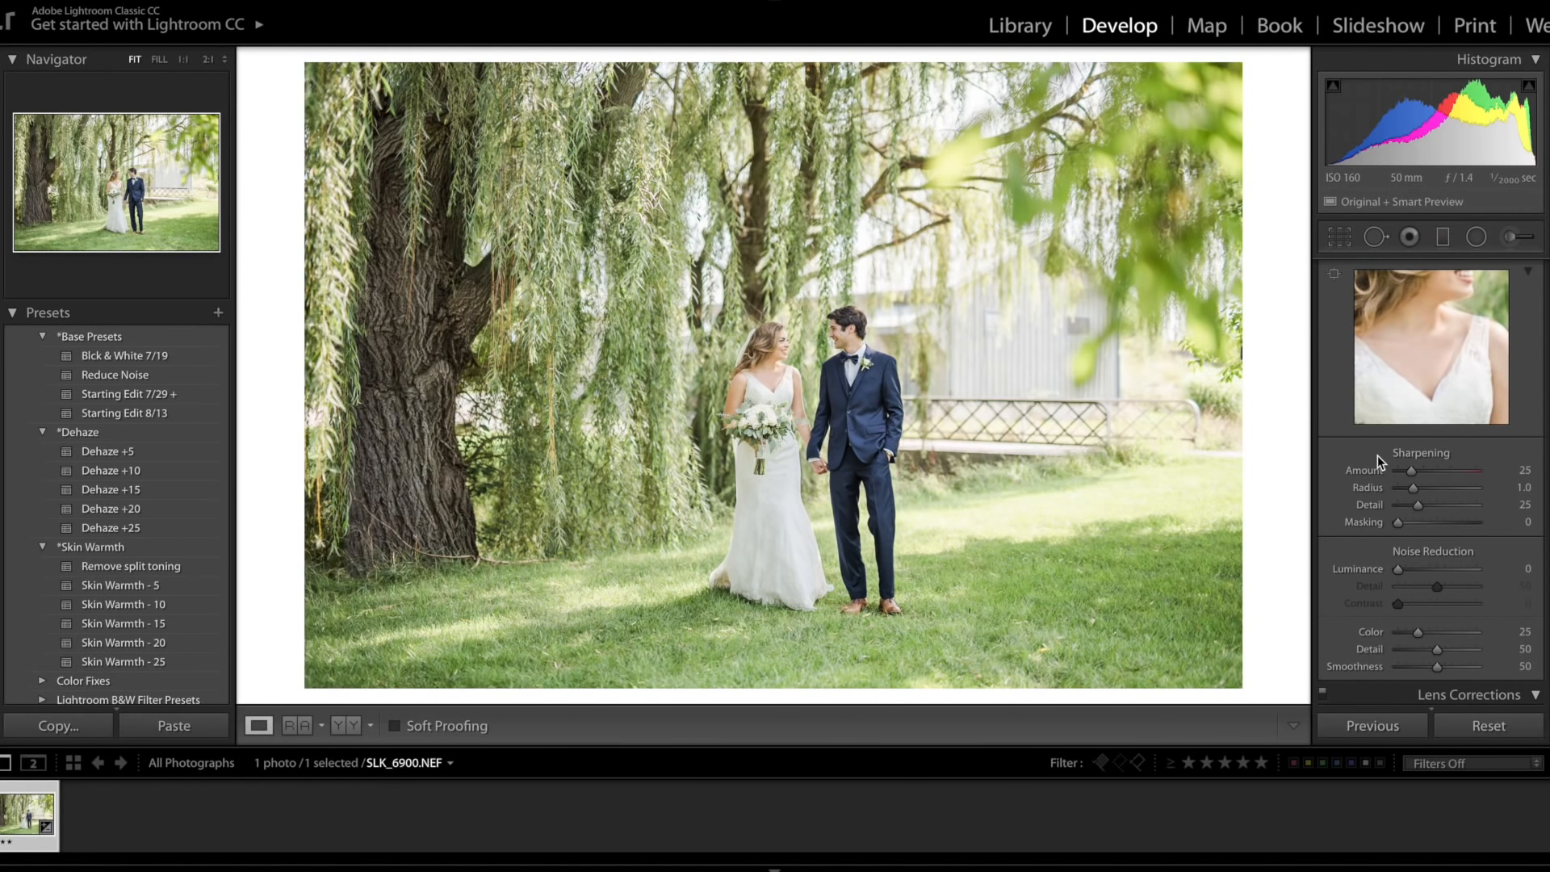
left_click_drag(1410, 472, 1425, 472)
Step: In Lens Corrections Profile, enable Remove Chromatic Aberration and Enable Profile Corrections
scroll(1451, 549, "down", 3)
scroll(1452, 549, "down", 5)
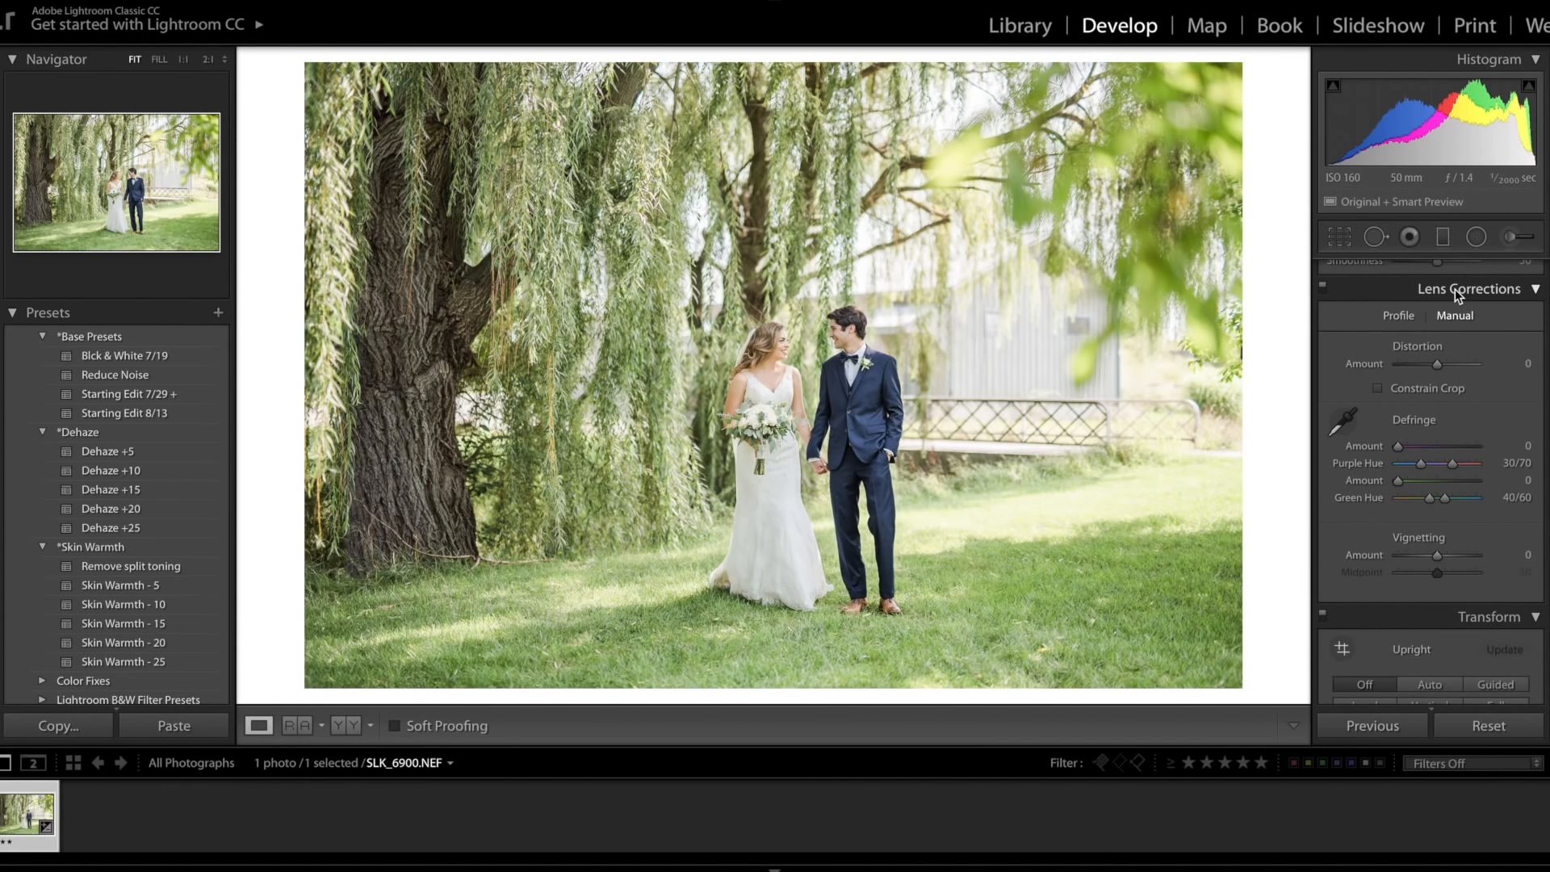
left_click(1398, 317)
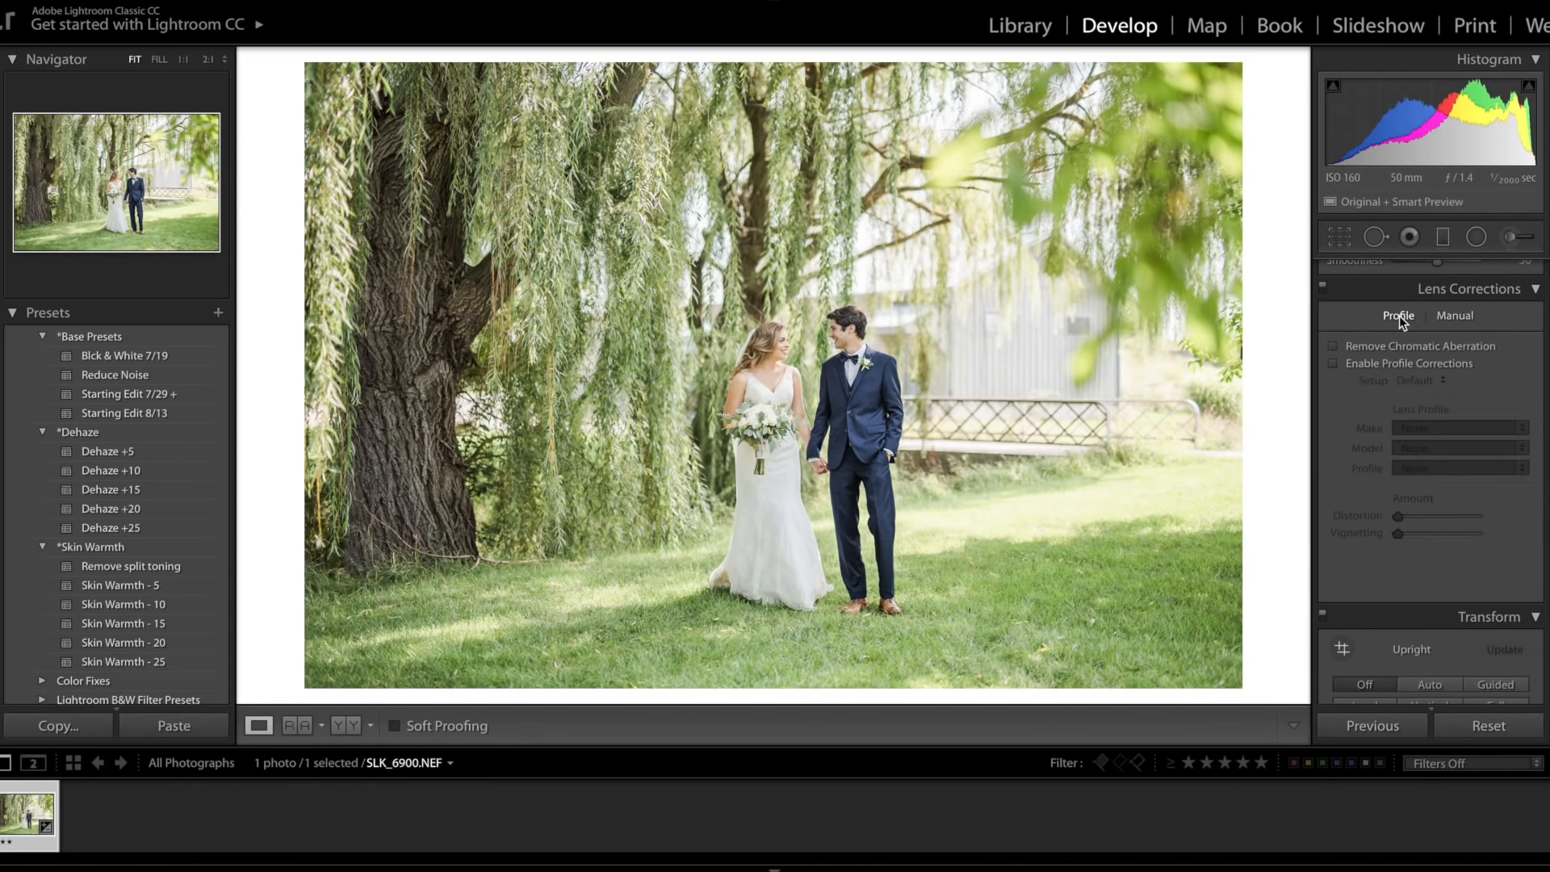
left_click(1333, 346)
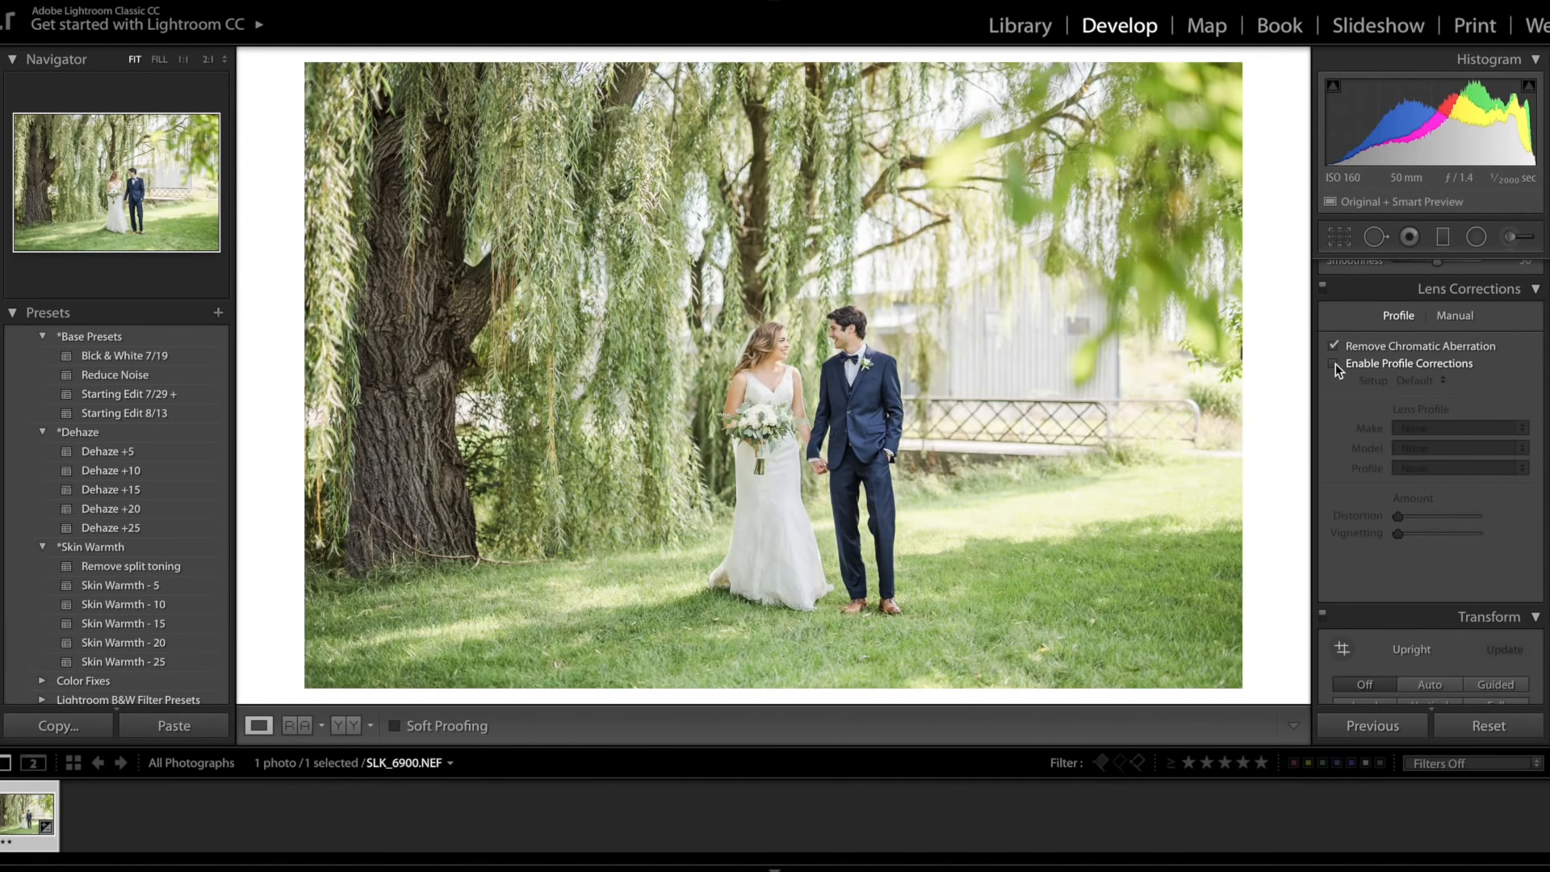
left_click(1334, 363)
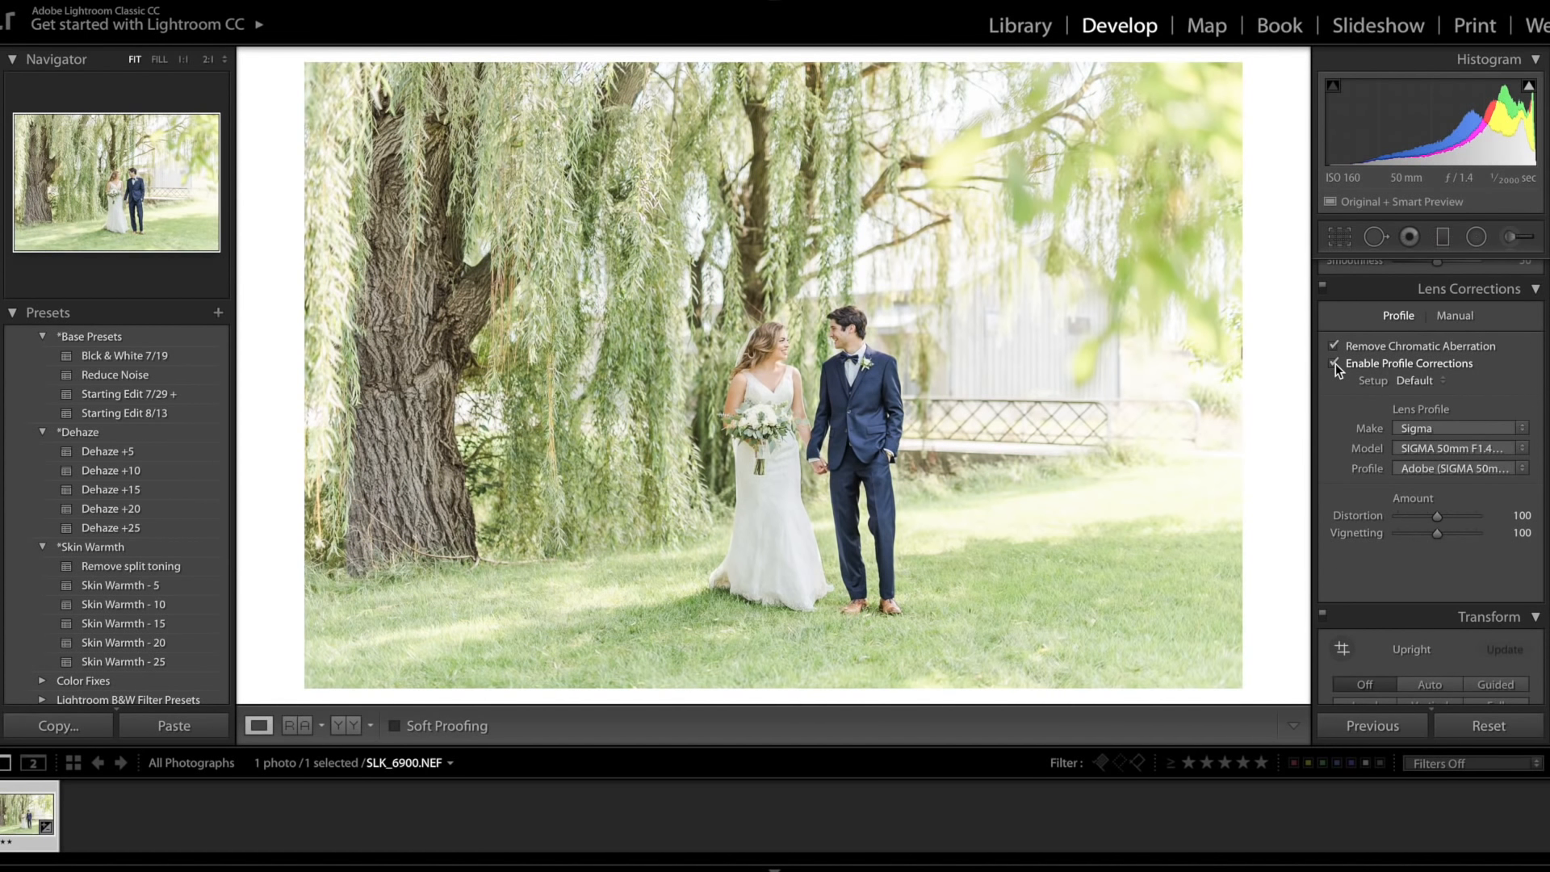
Step: Toggle profile corrections off and on to compare the photo with and without them
left_click(1335, 363)
left_click(1335, 363)
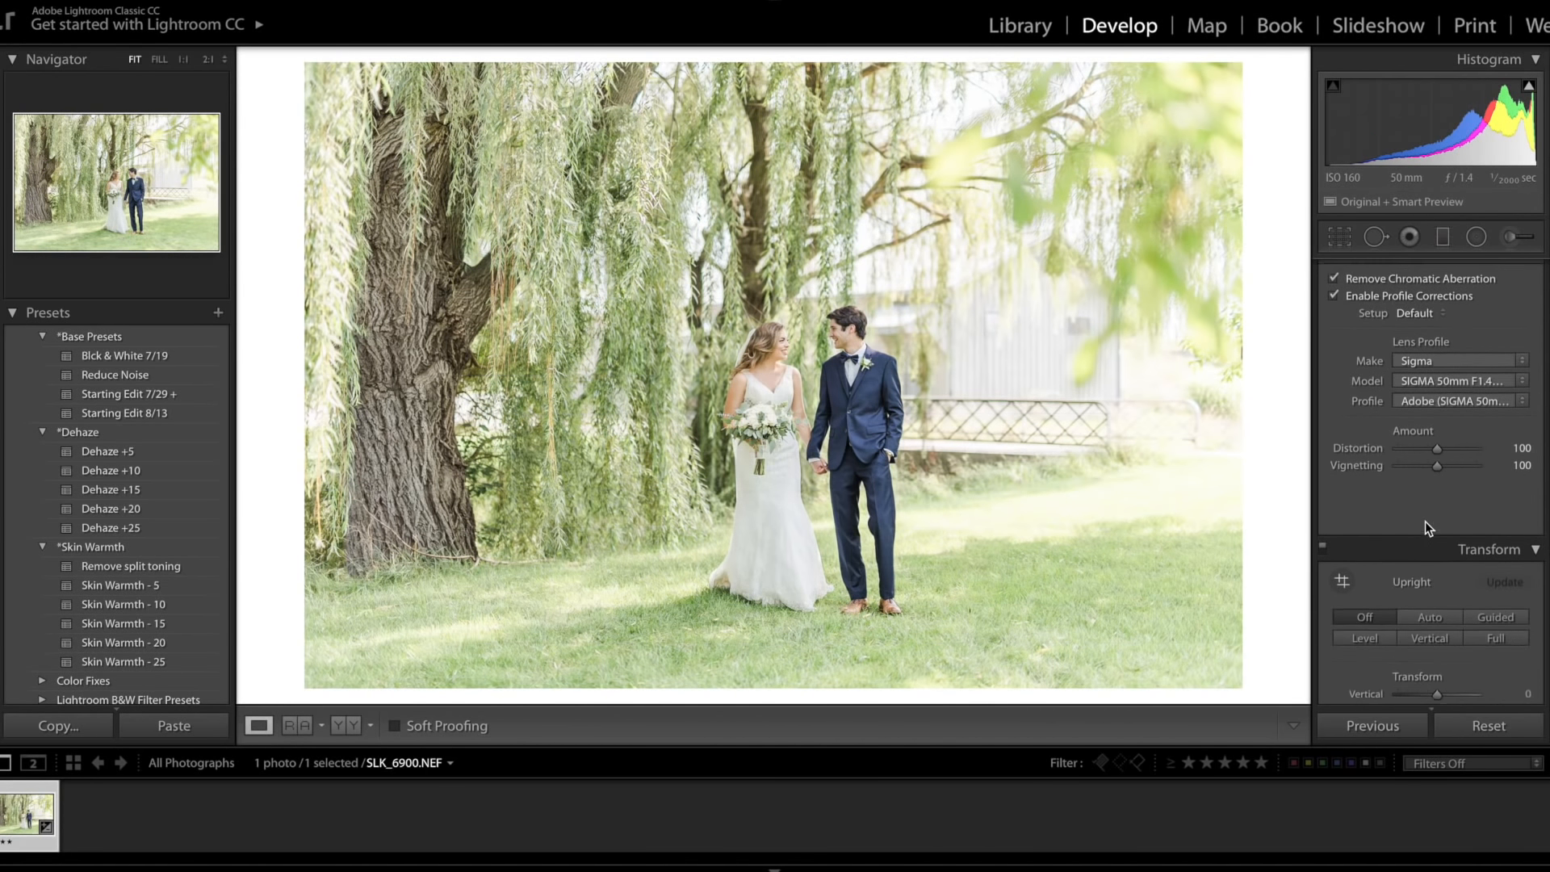
scroll(1426, 521, "down", 1)
left_click(1381, 348)
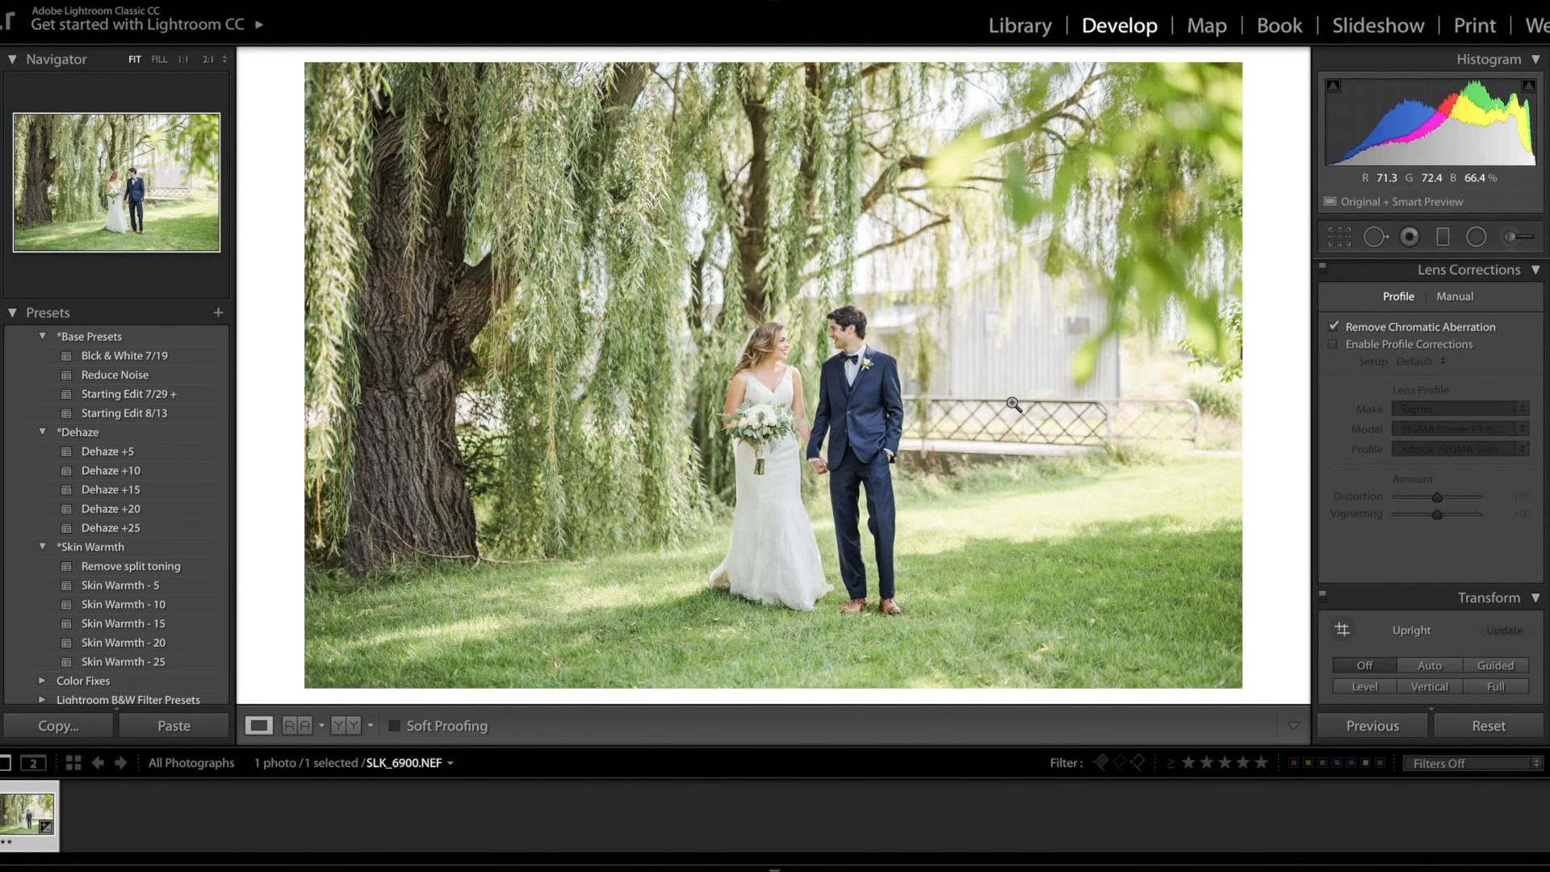
left_click(1368, 343)
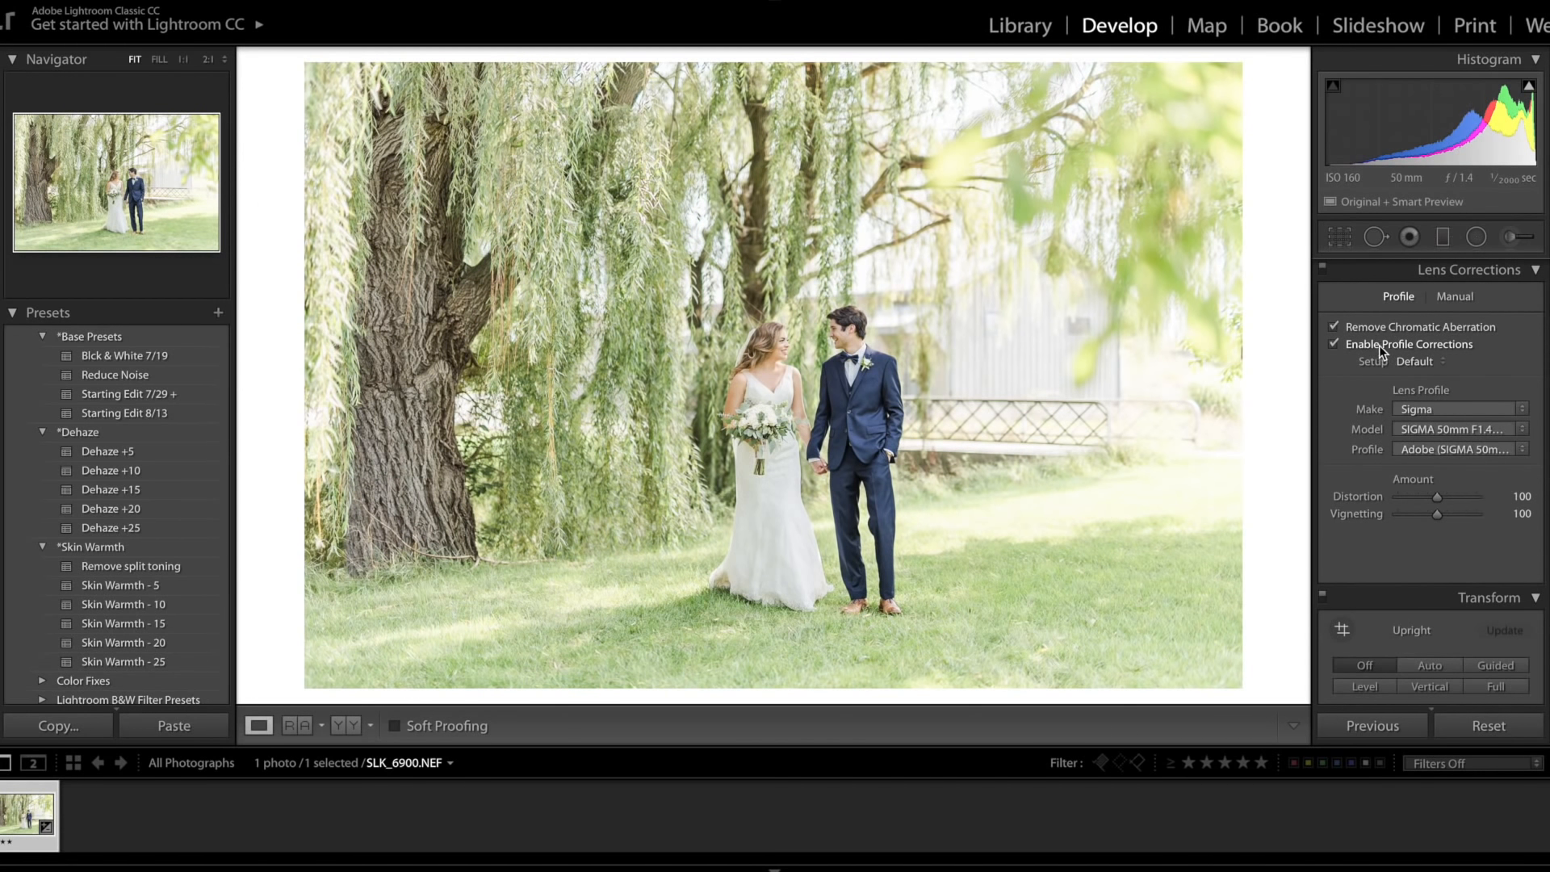
left_click(1379, 345)
left_click(1378, 346)
Step: Reduce the lens profile Vignetting amount to 77
scroll(1474, 501, "down", 2)
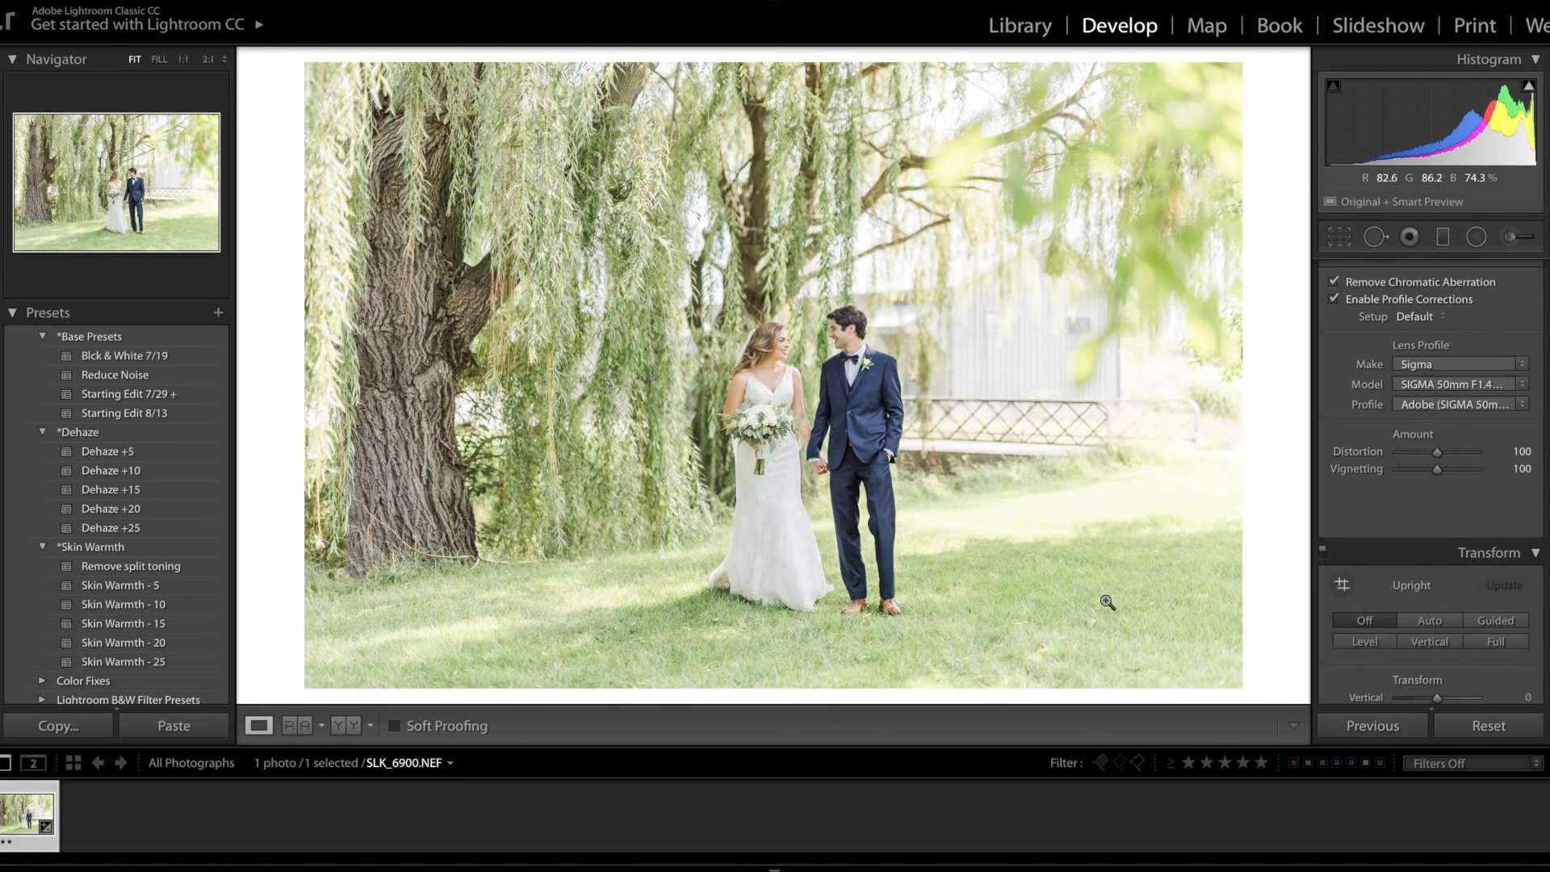
left_click_drag(1438, 469, 1427, 479)
Step: Set the Effects Dehaze amount to +10
scroll(1433, 520, "down", 3)
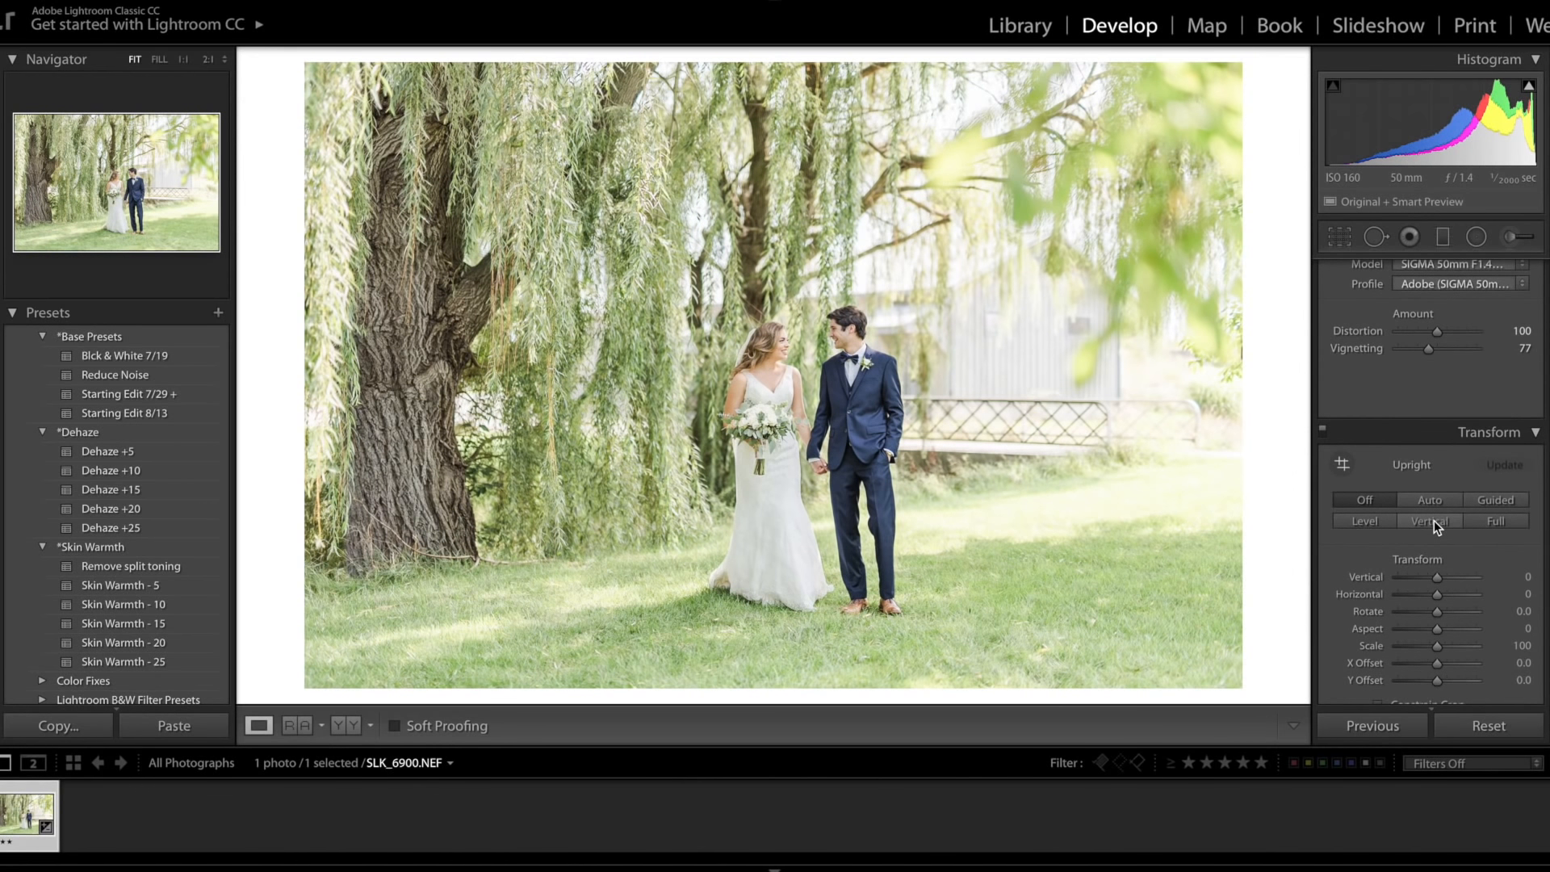
scroll(1434, 520, "down", 4)
scroll(1434, 520, "down", 7)
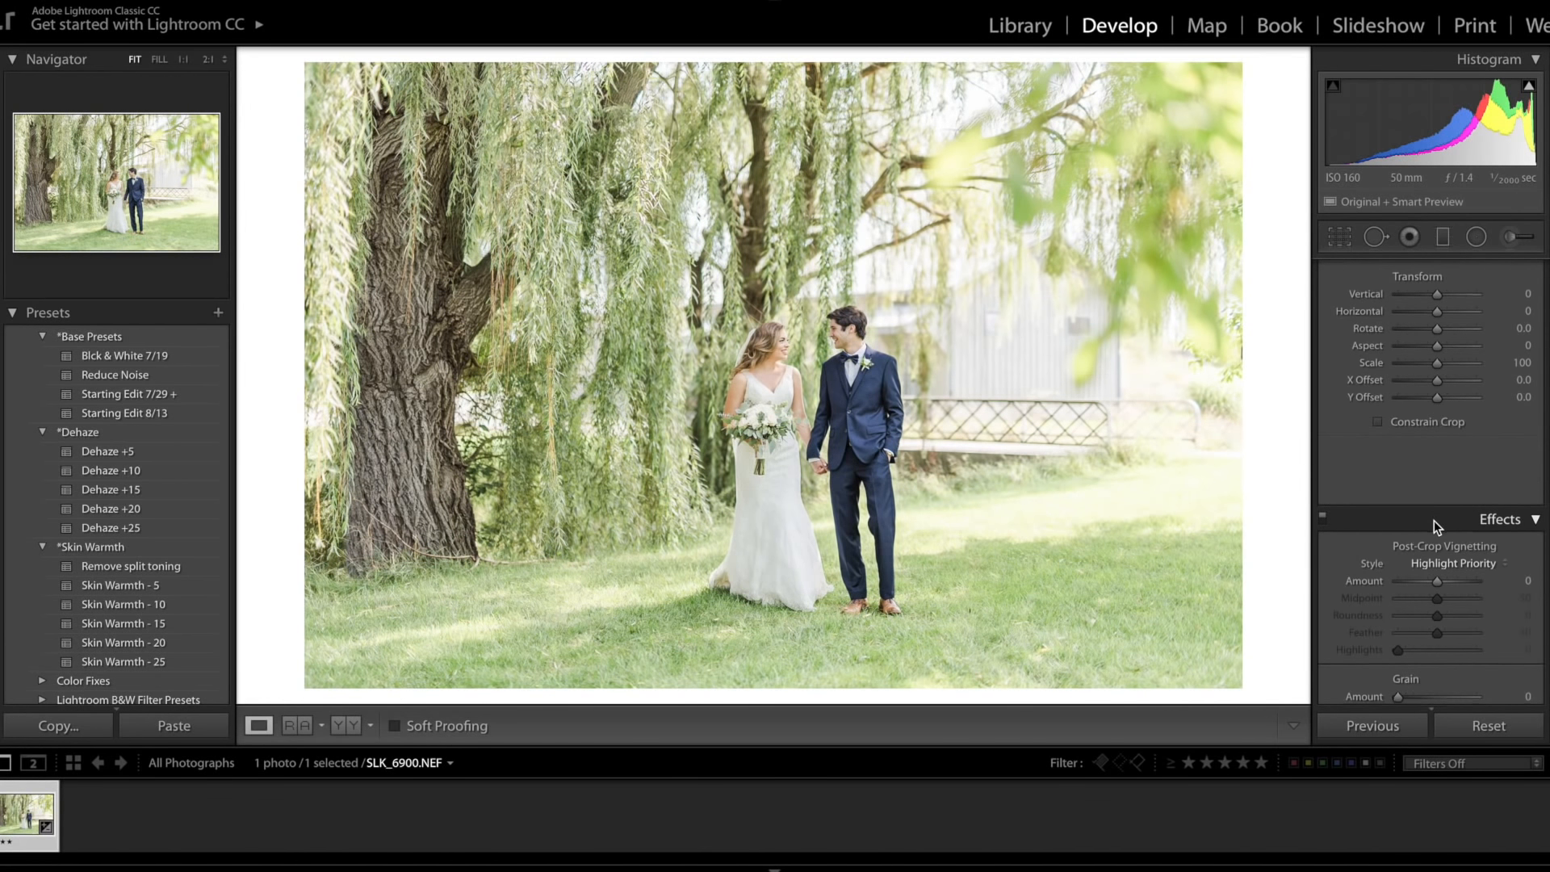
scroll(1433, 520, "up", 3)
scroll(1434, 520, "up", 1)
scroll(1434, 520, "down", 4)
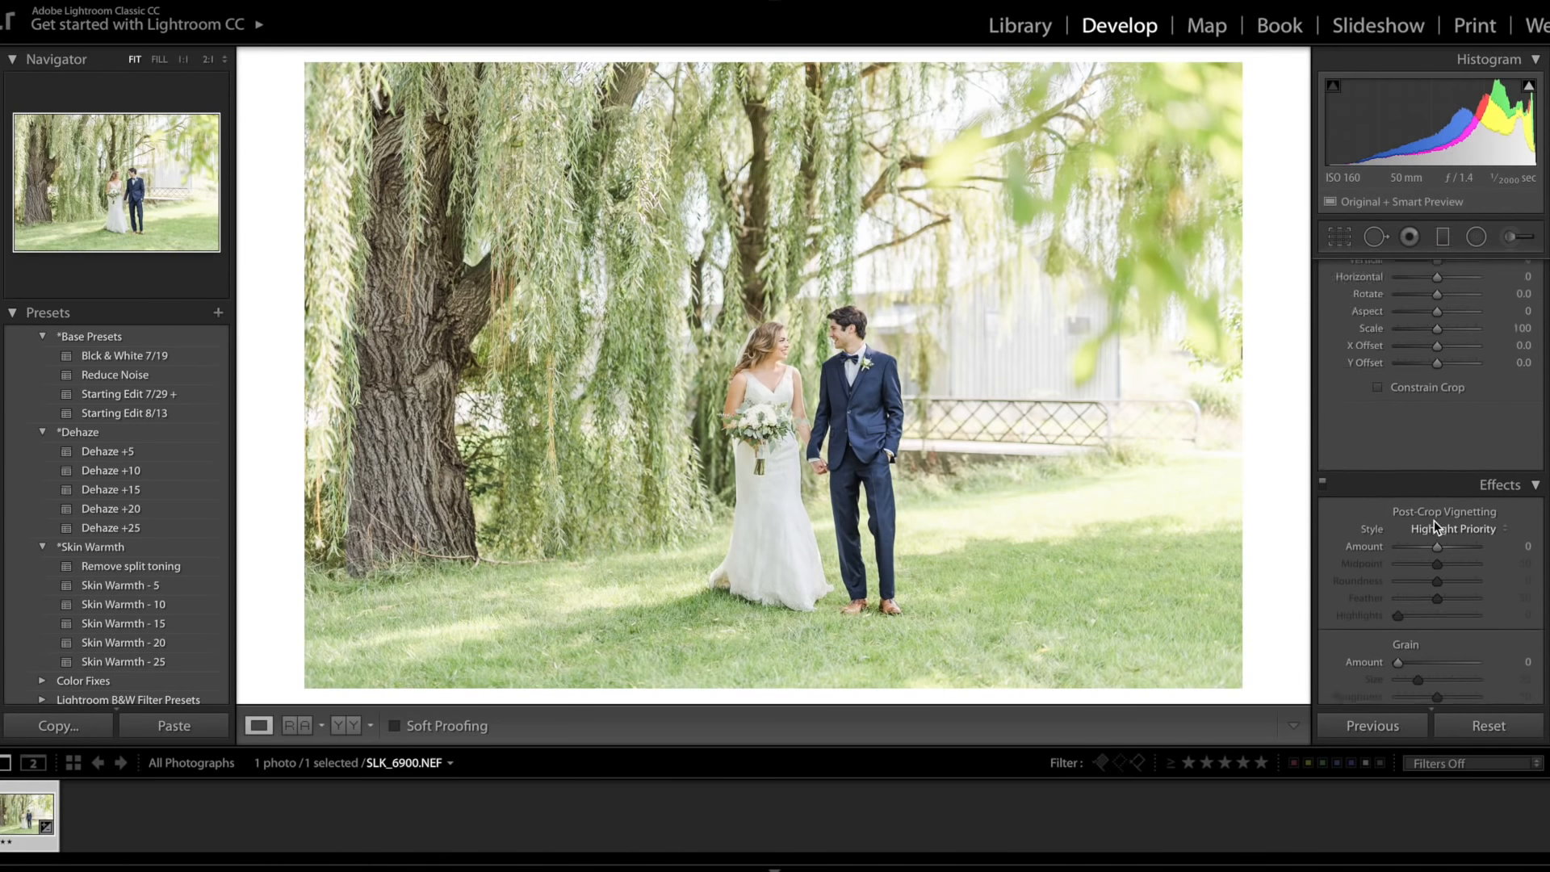
scroll(1434, 520, "down", 2)
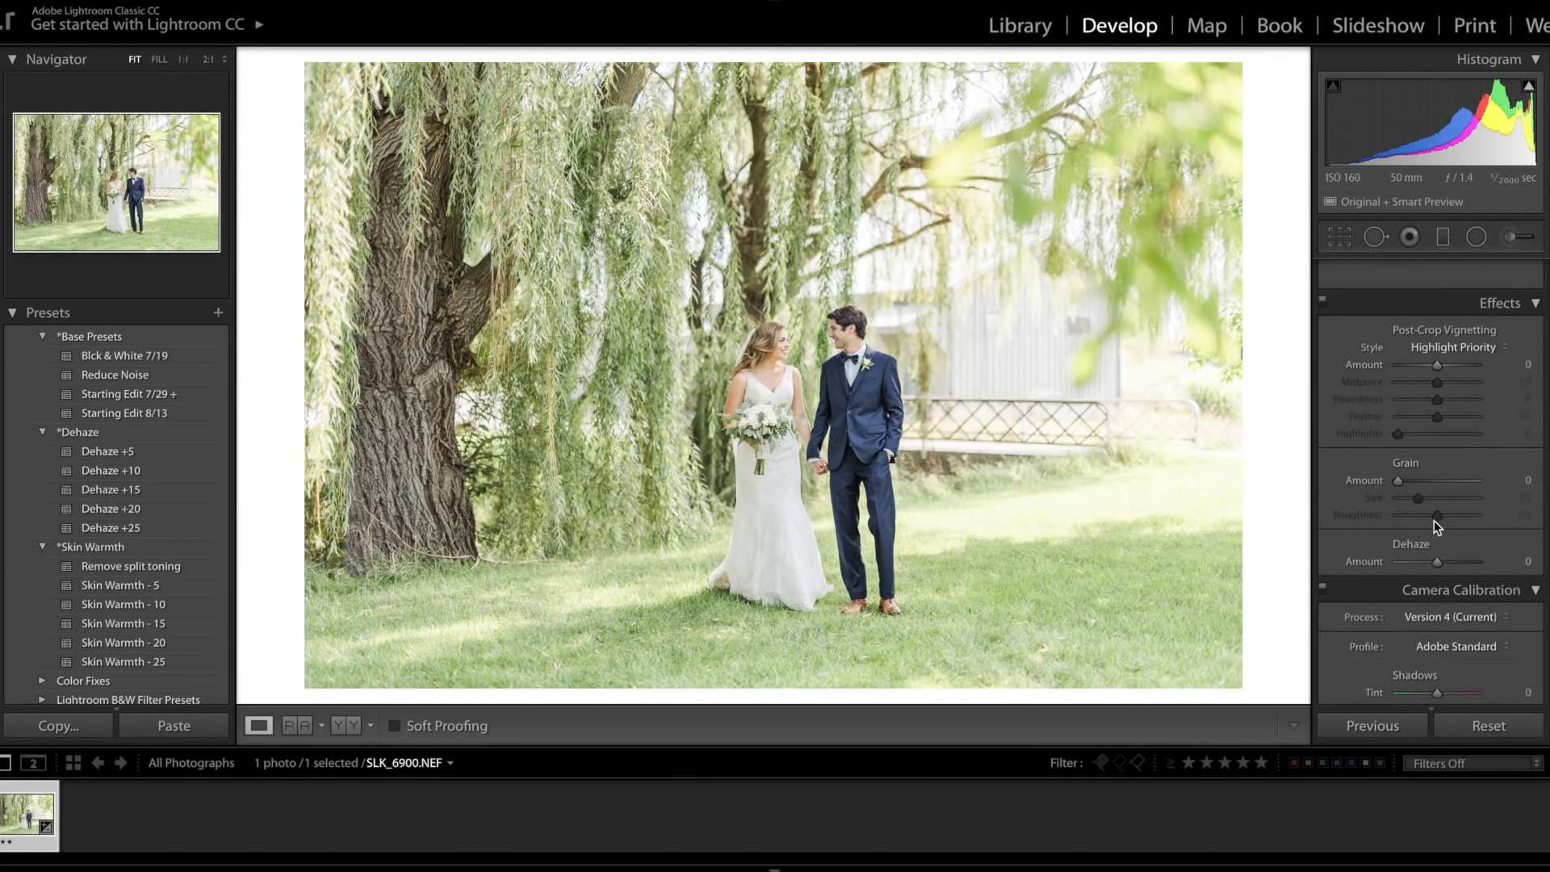
scroll(1434, 520, "up", 2)
scroll(1433, 520, "down", 3)
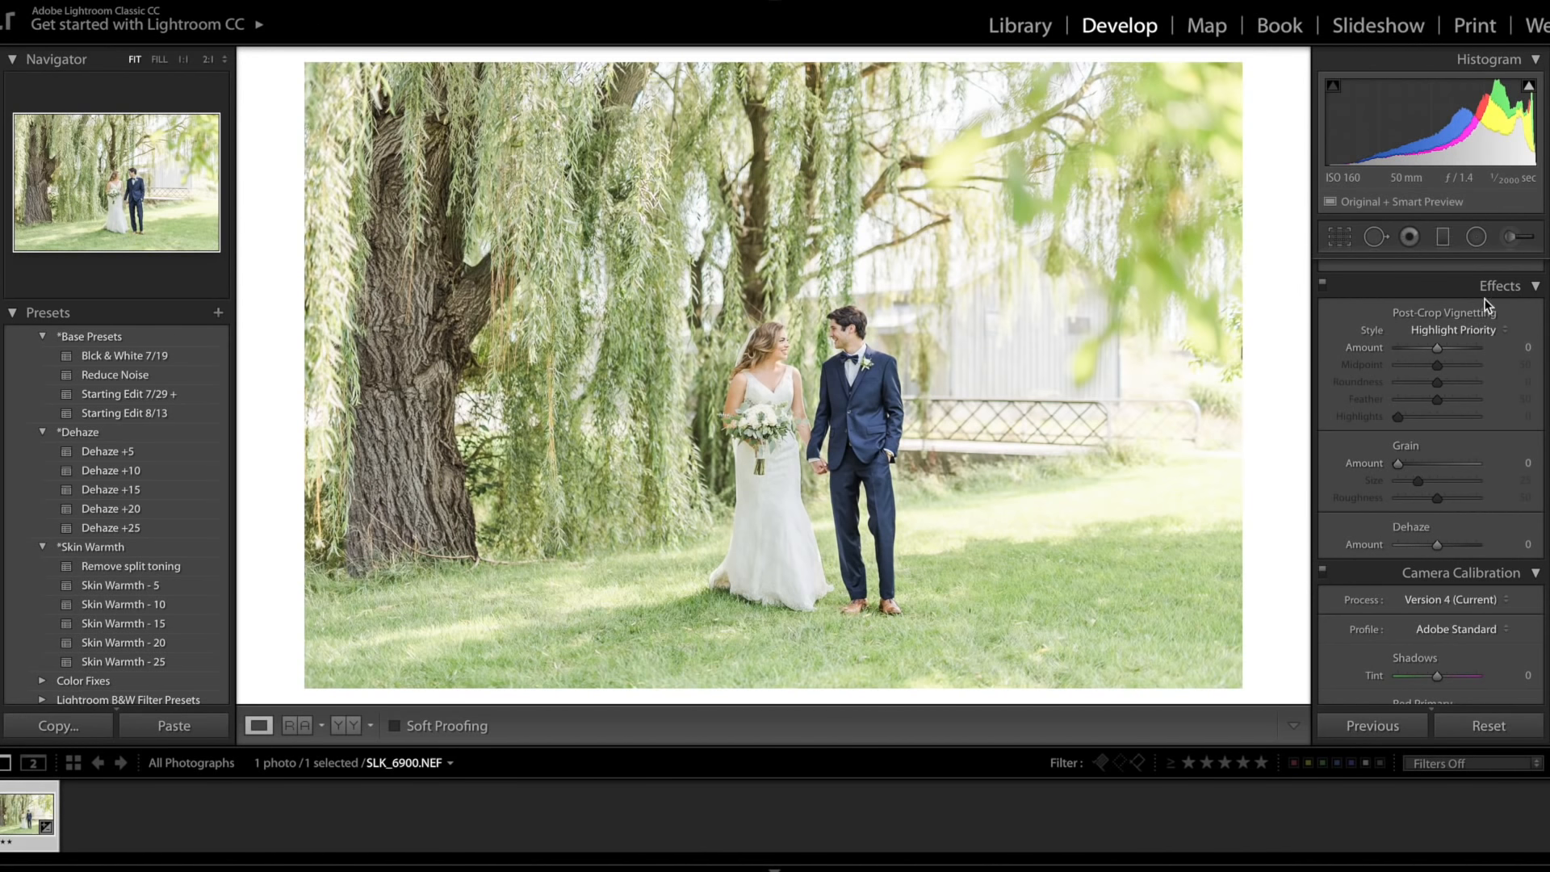
left_click_drag(1440, 549, 1443, 542)
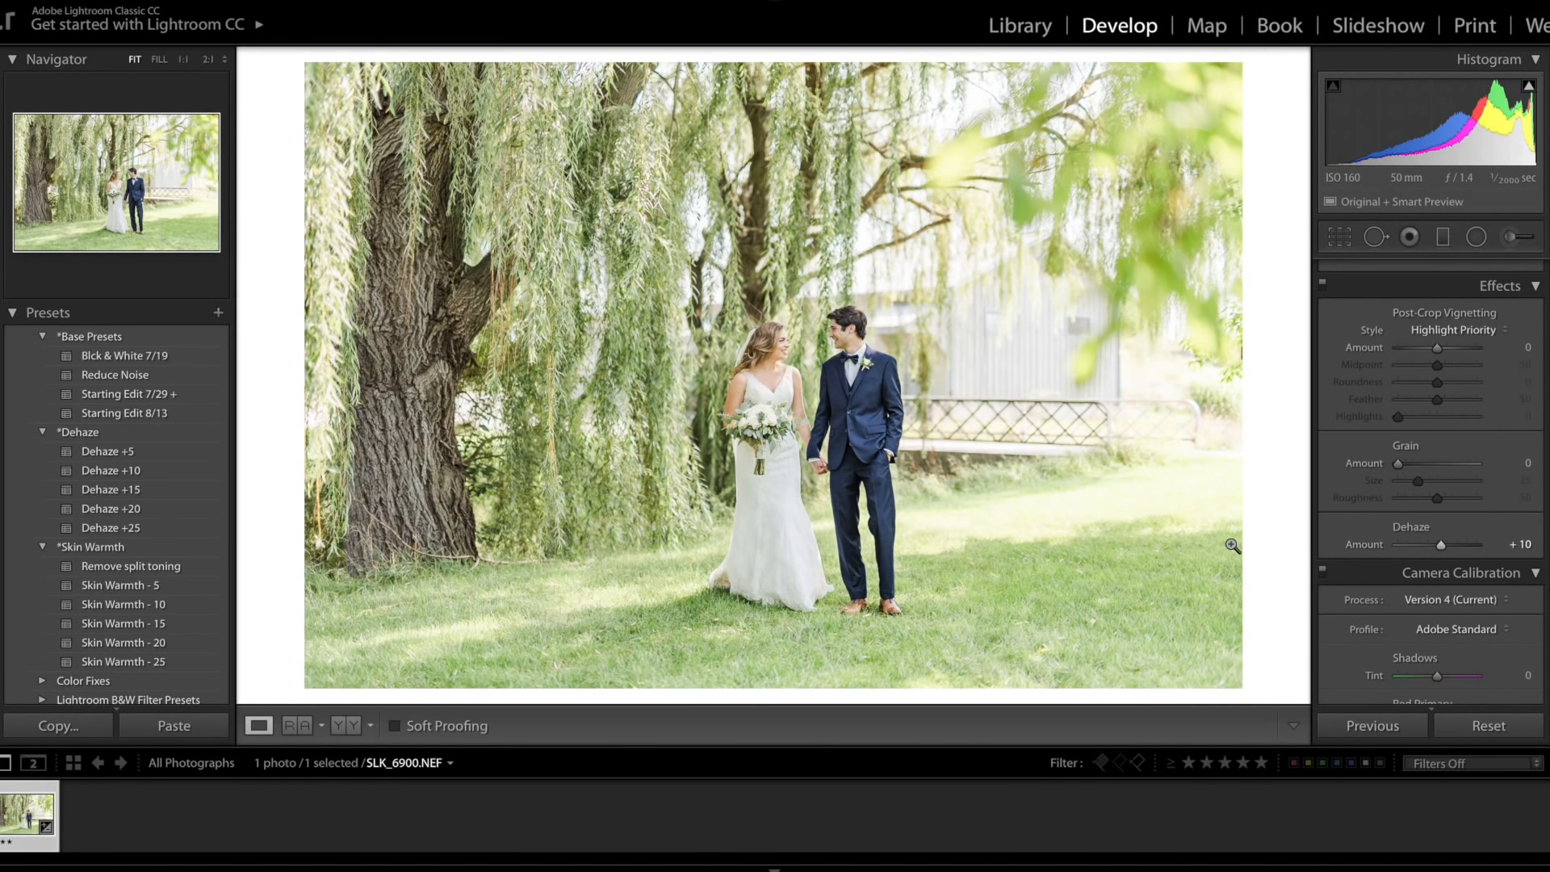
Step: Scroll back through the develop panels to review all the adjustments made
scroll(1418, 564, "down", 3)
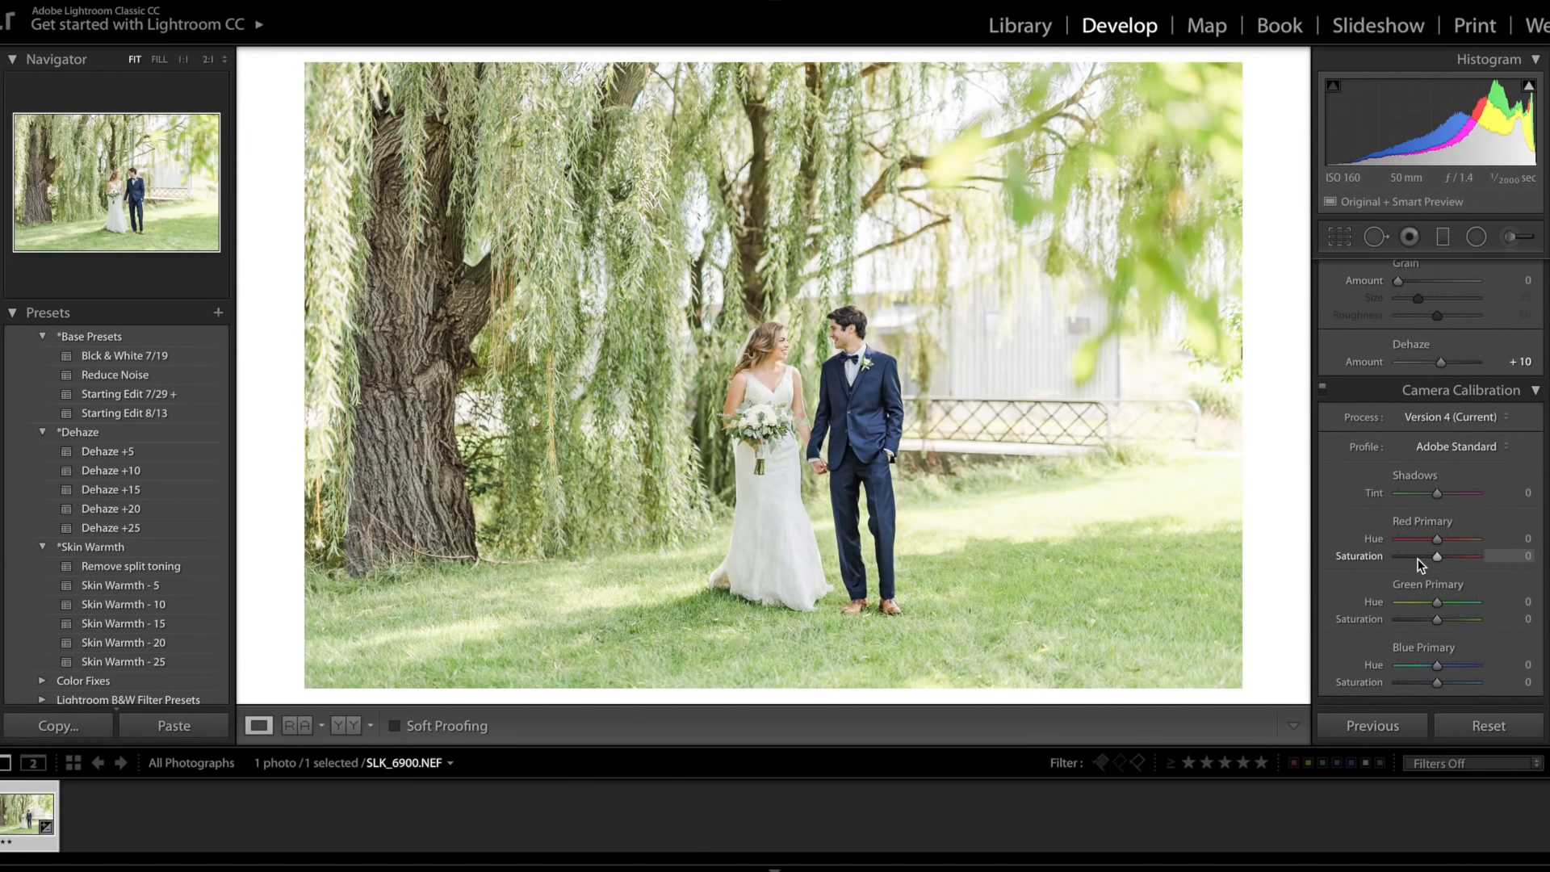
scroll(1418, 559, "up", 10)
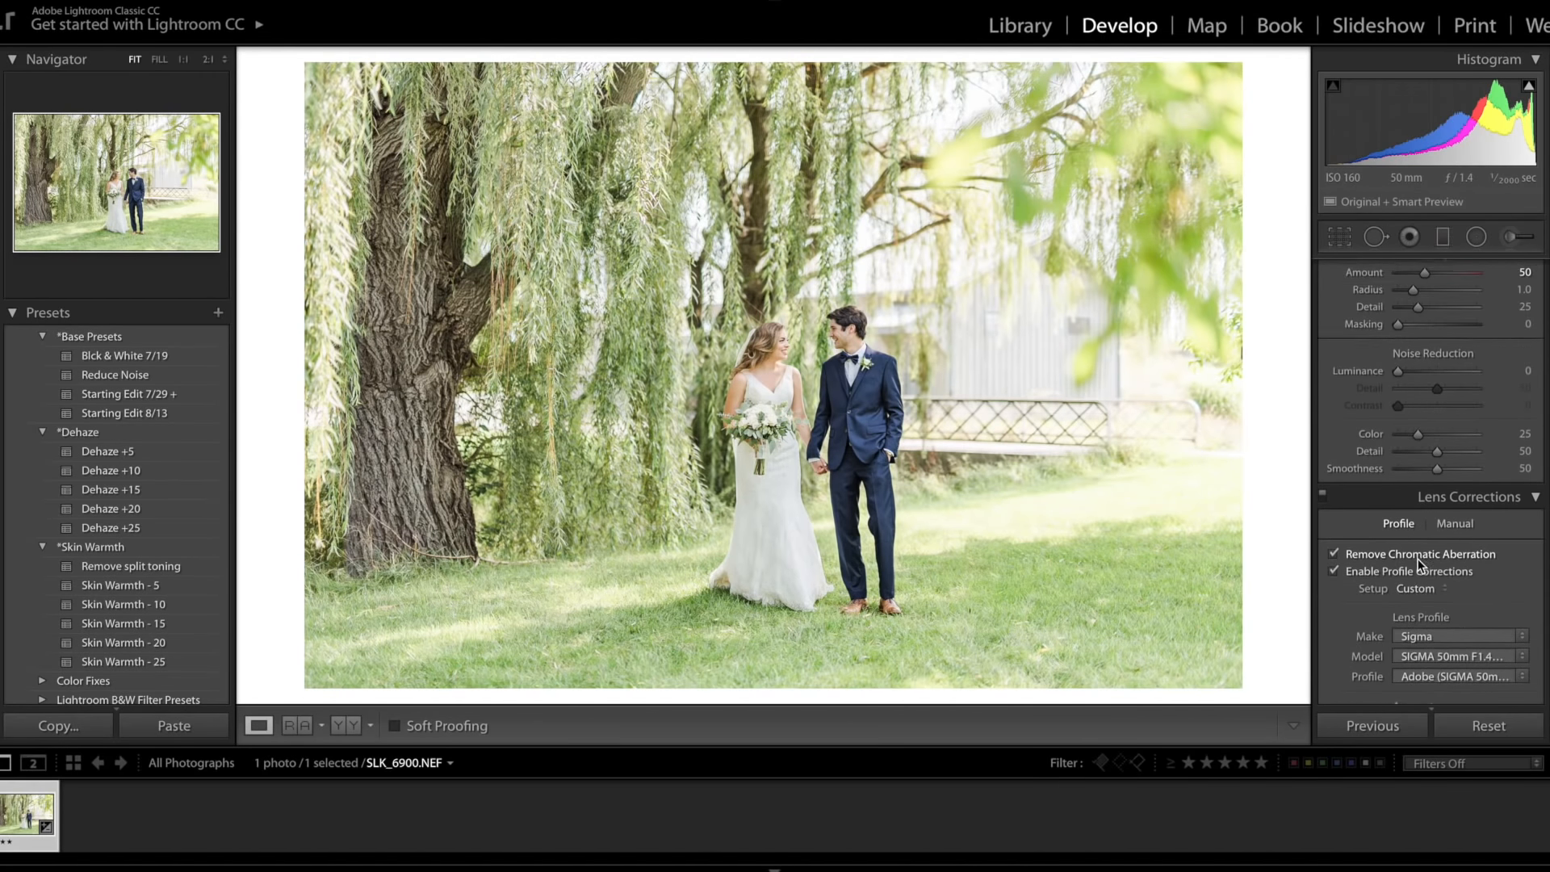
scroll(1418, 559, "up", 8)
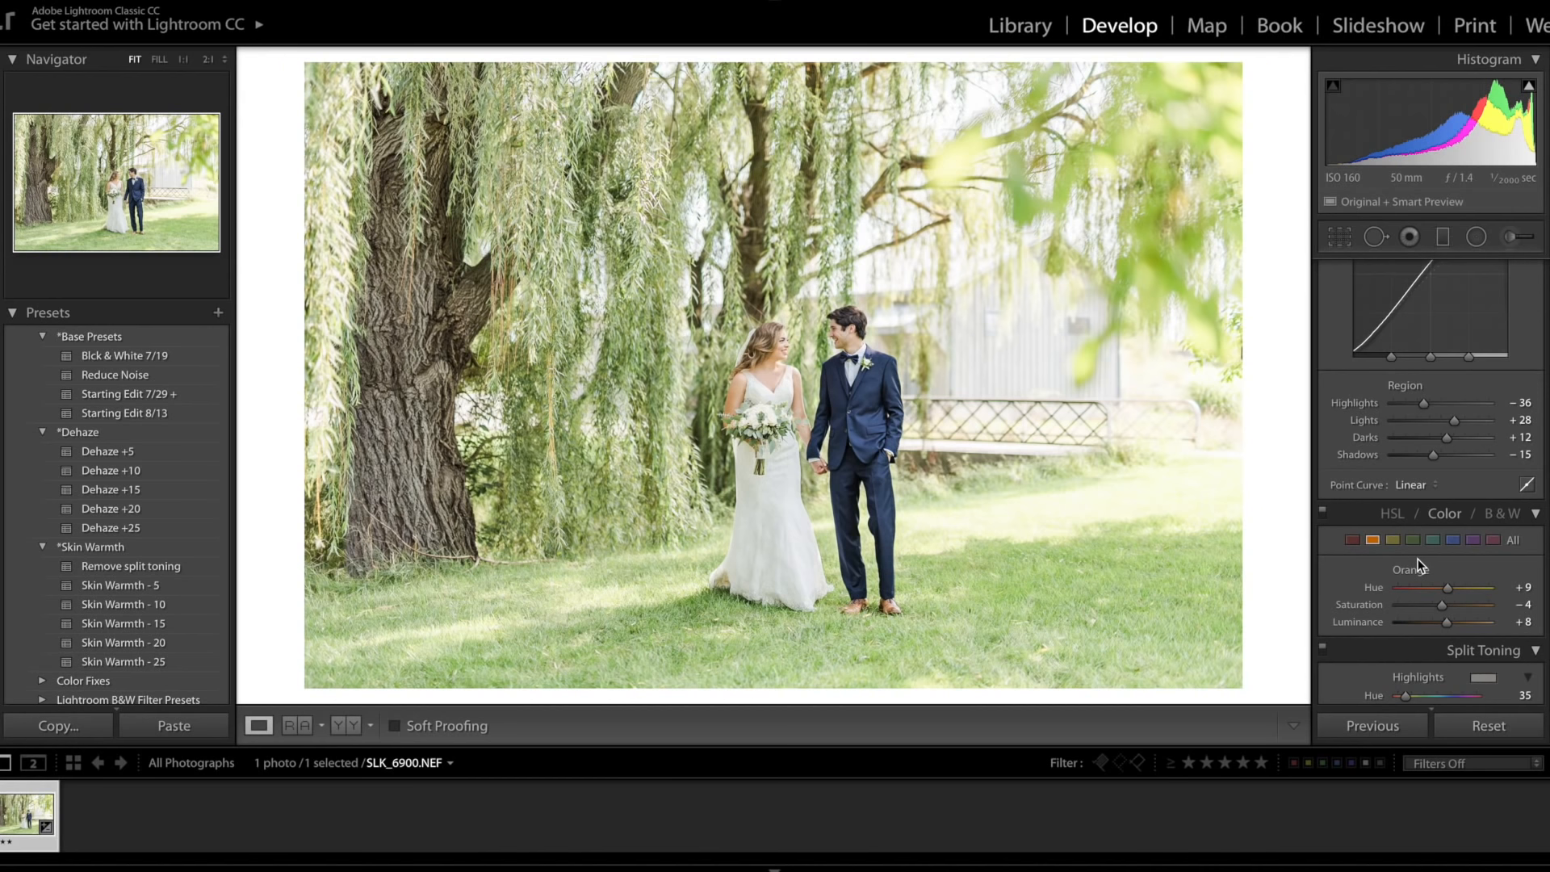
scroll(1418, 559, "up", 3)
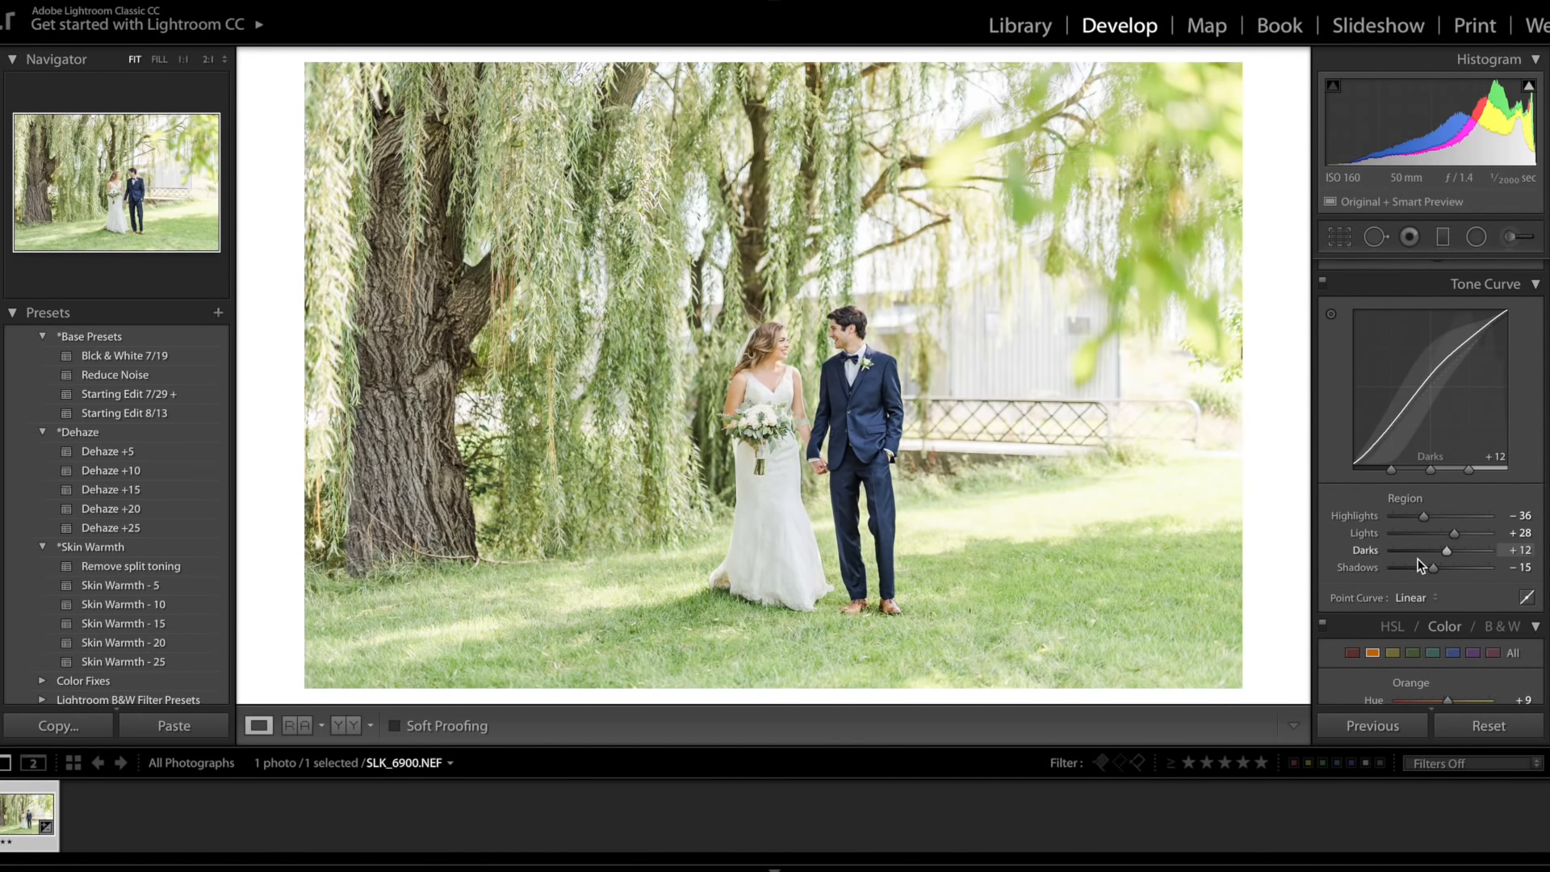
scroll(1418, 559, "up", 9)
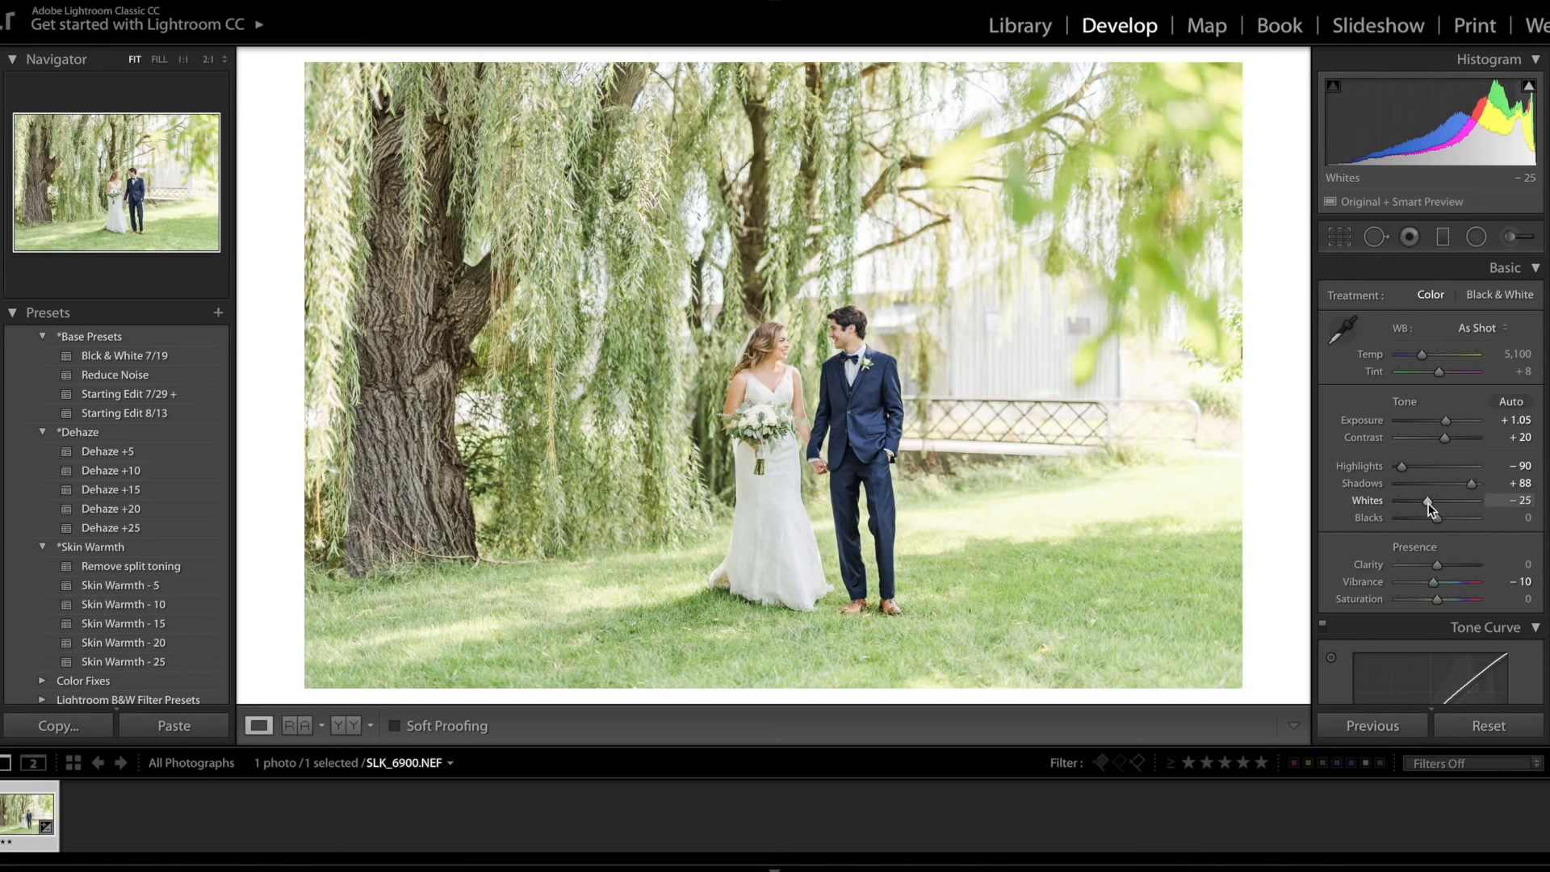
Step: Raise the Exposure to +1.15 and lower Highlights to -100
key("equal")
key("equal")
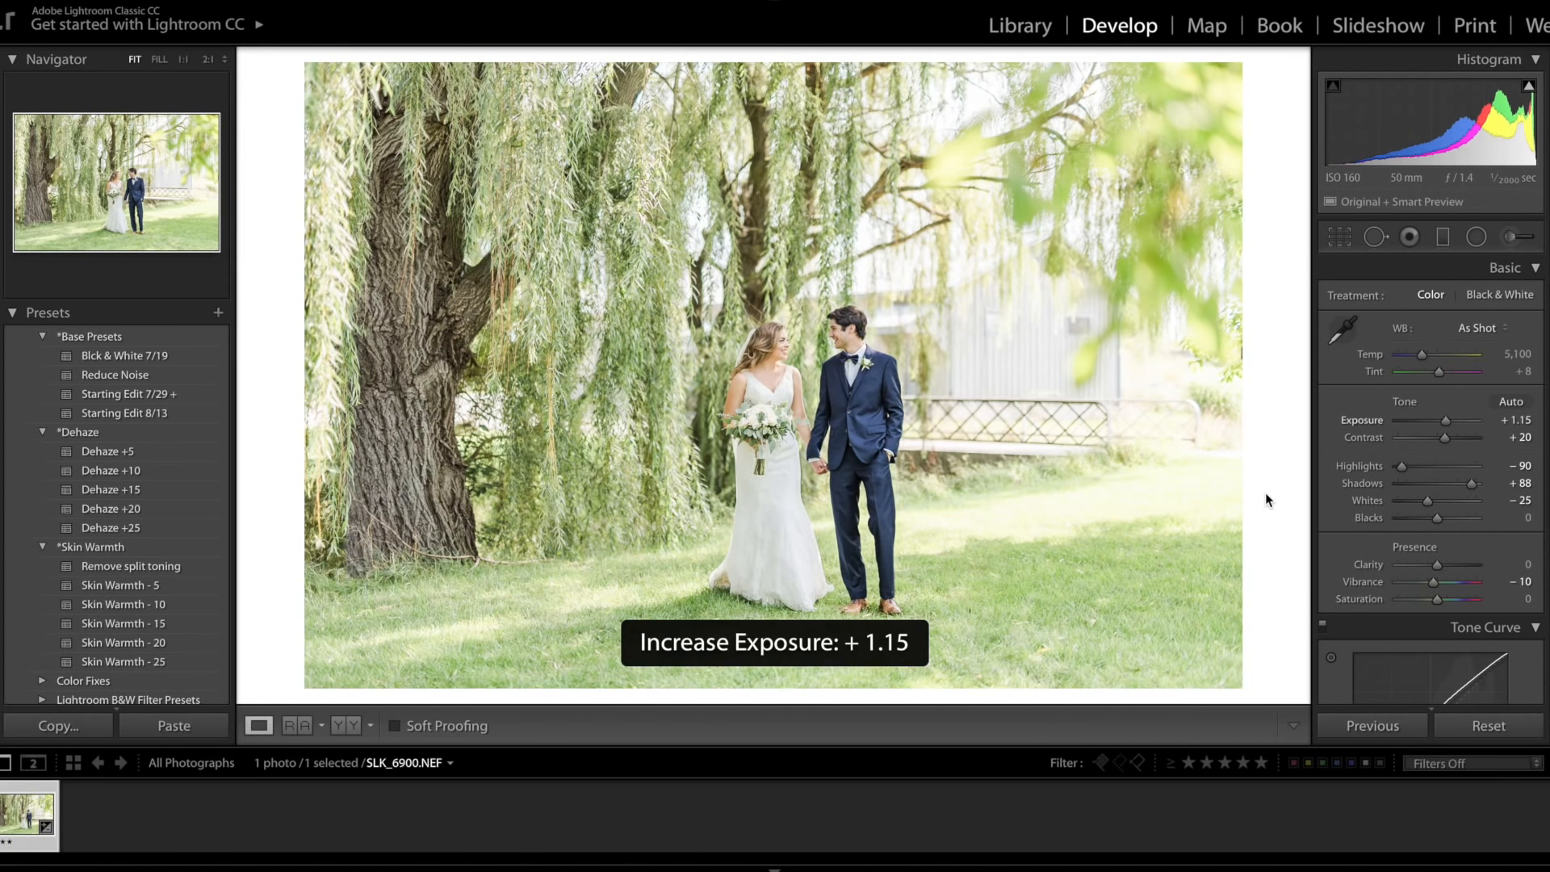
key("minus")
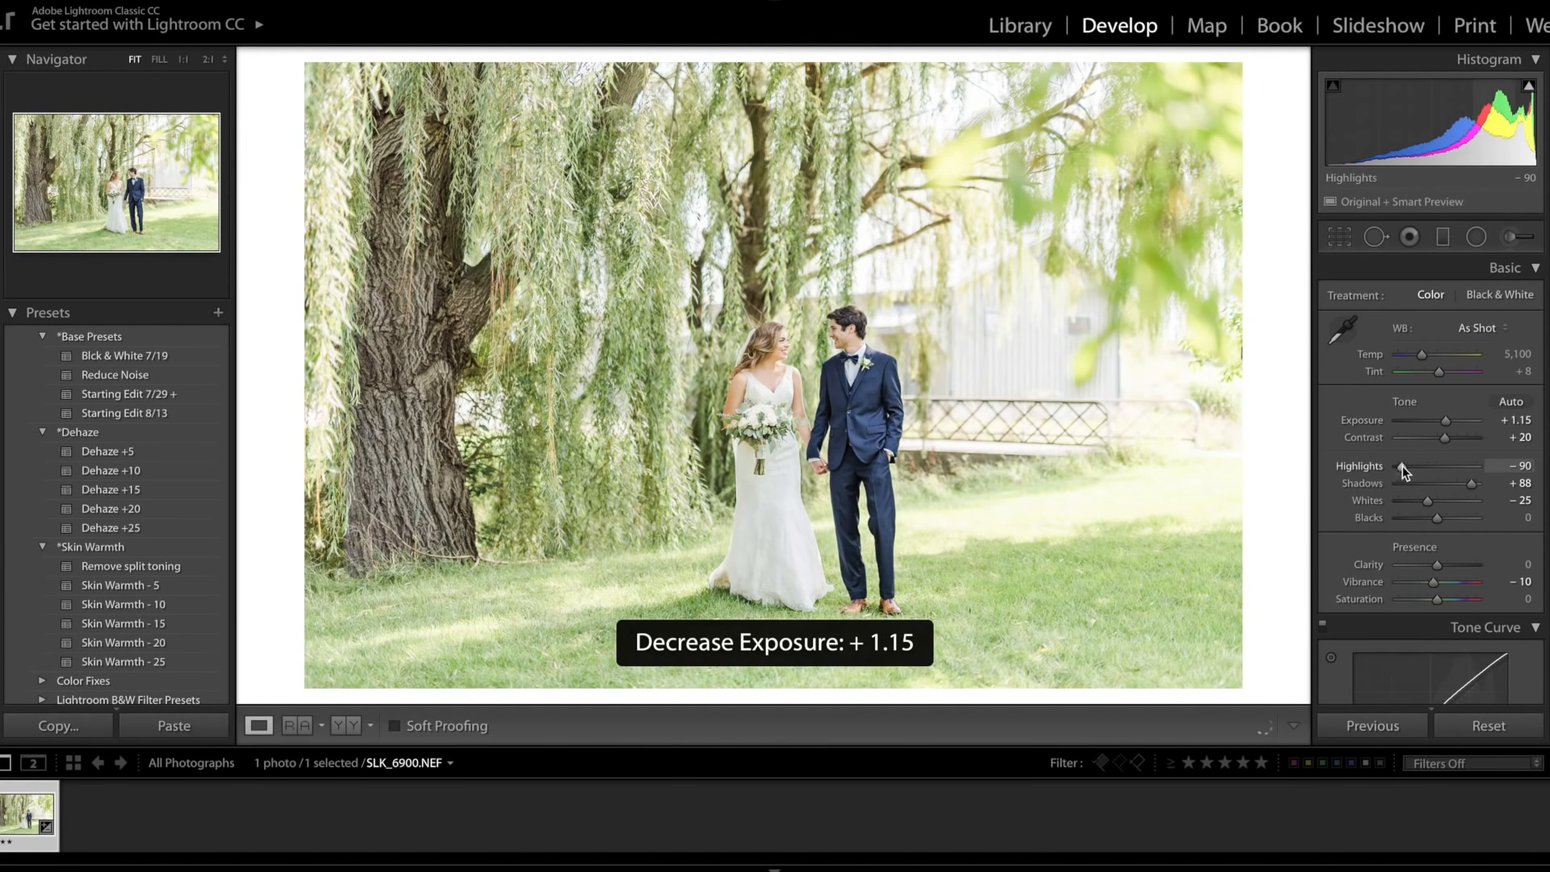
left_click_drag(1403, 467, 1384, 468)
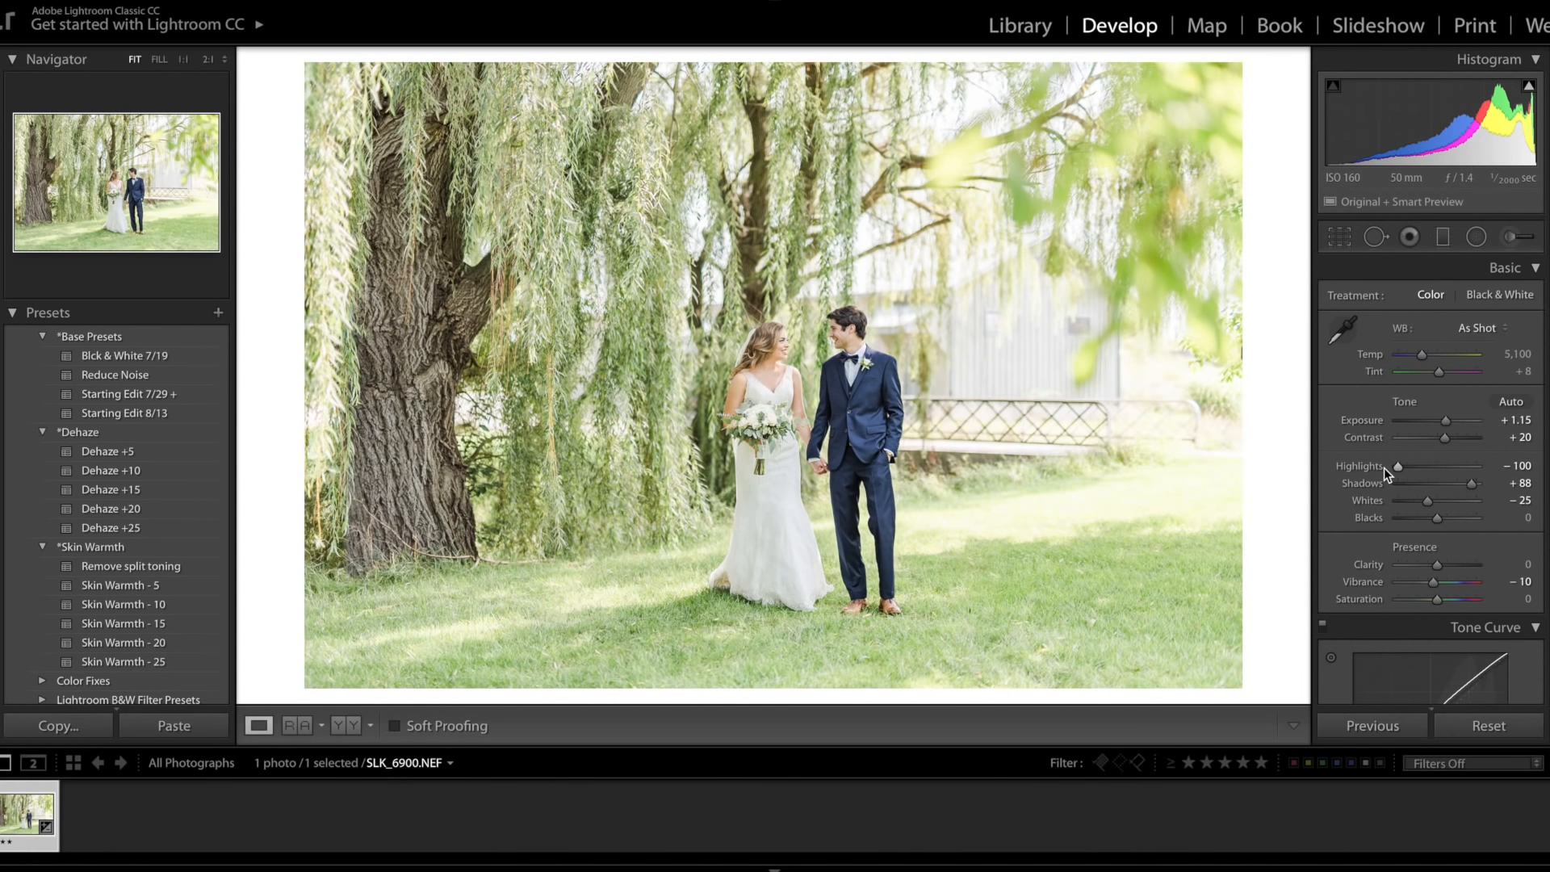
Step: Fine-tune the Split Toning shadow and highlight hue sliders
scroll(1468, 513, "down", 5)
scroll(1468, 517, "down", 2)
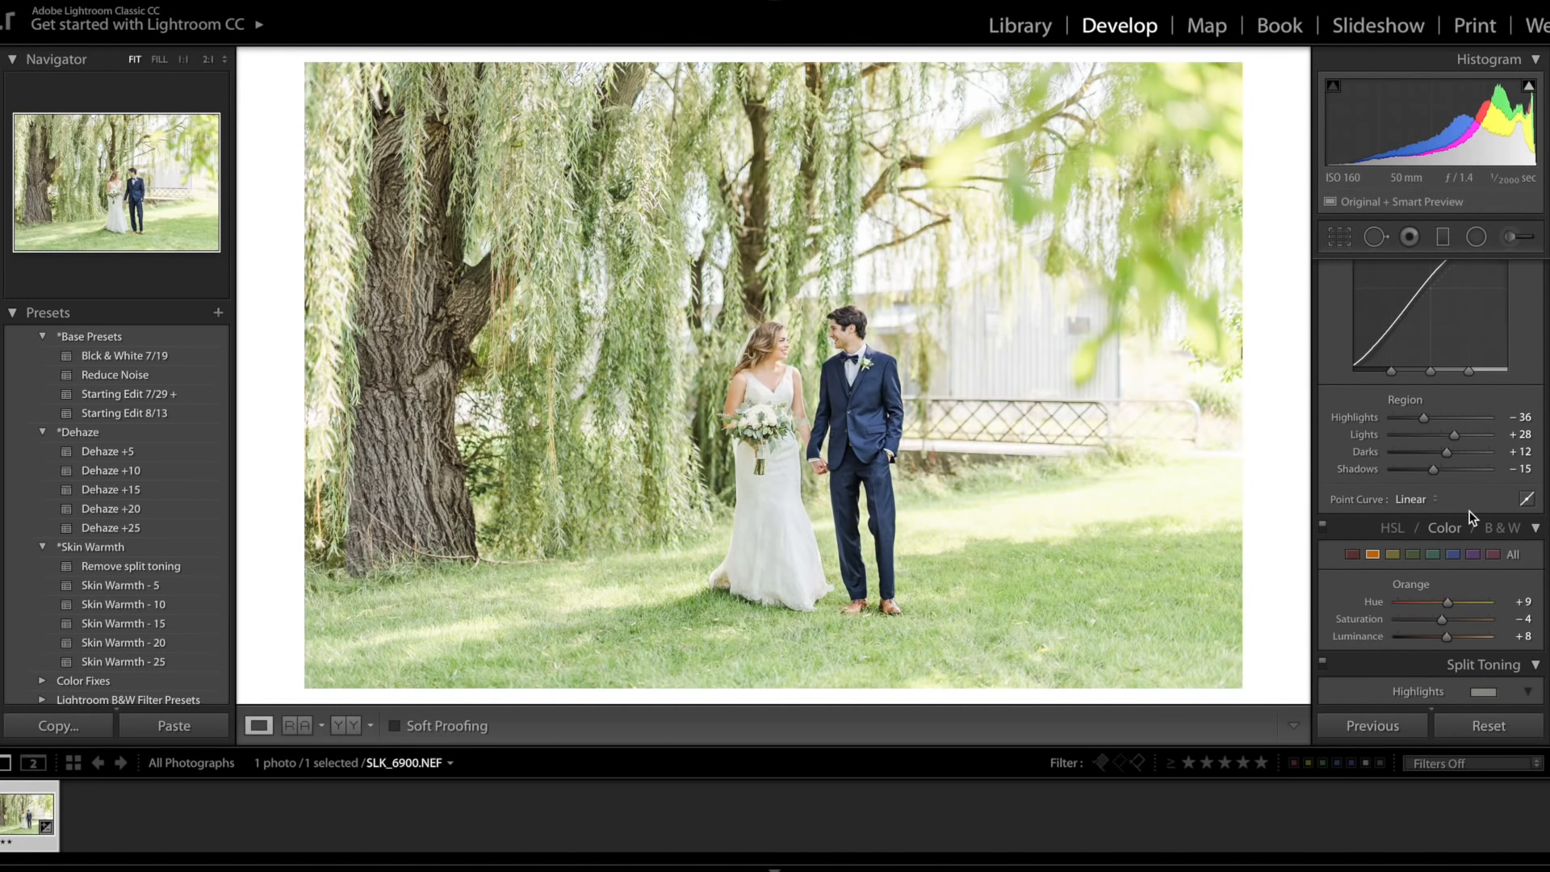
scroll(1438, 539, "down", 4)
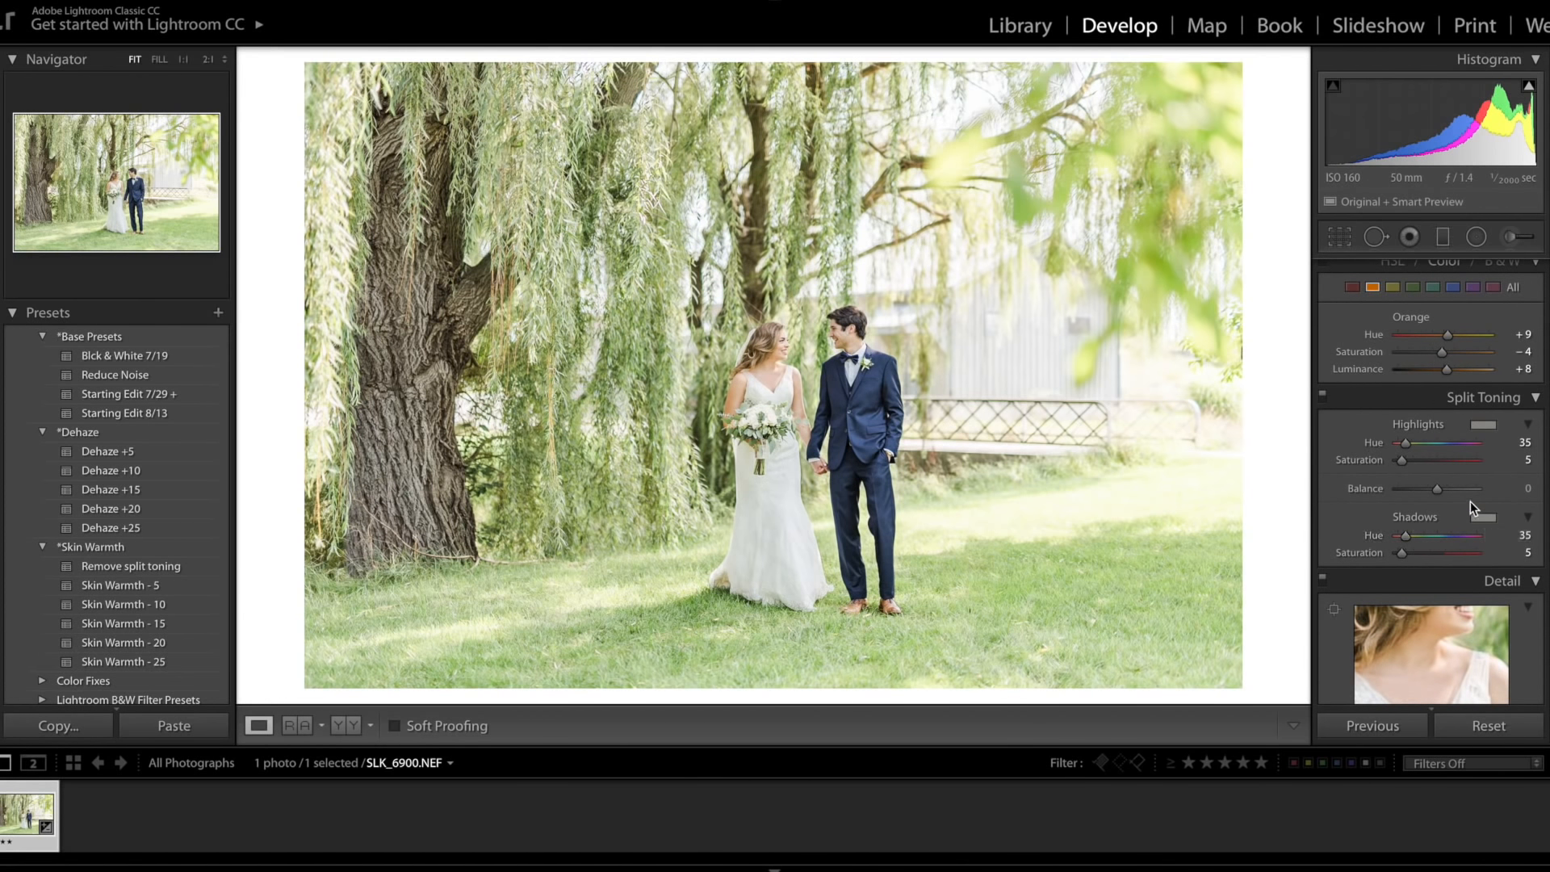
scroll(1485, 456, "down", 2)
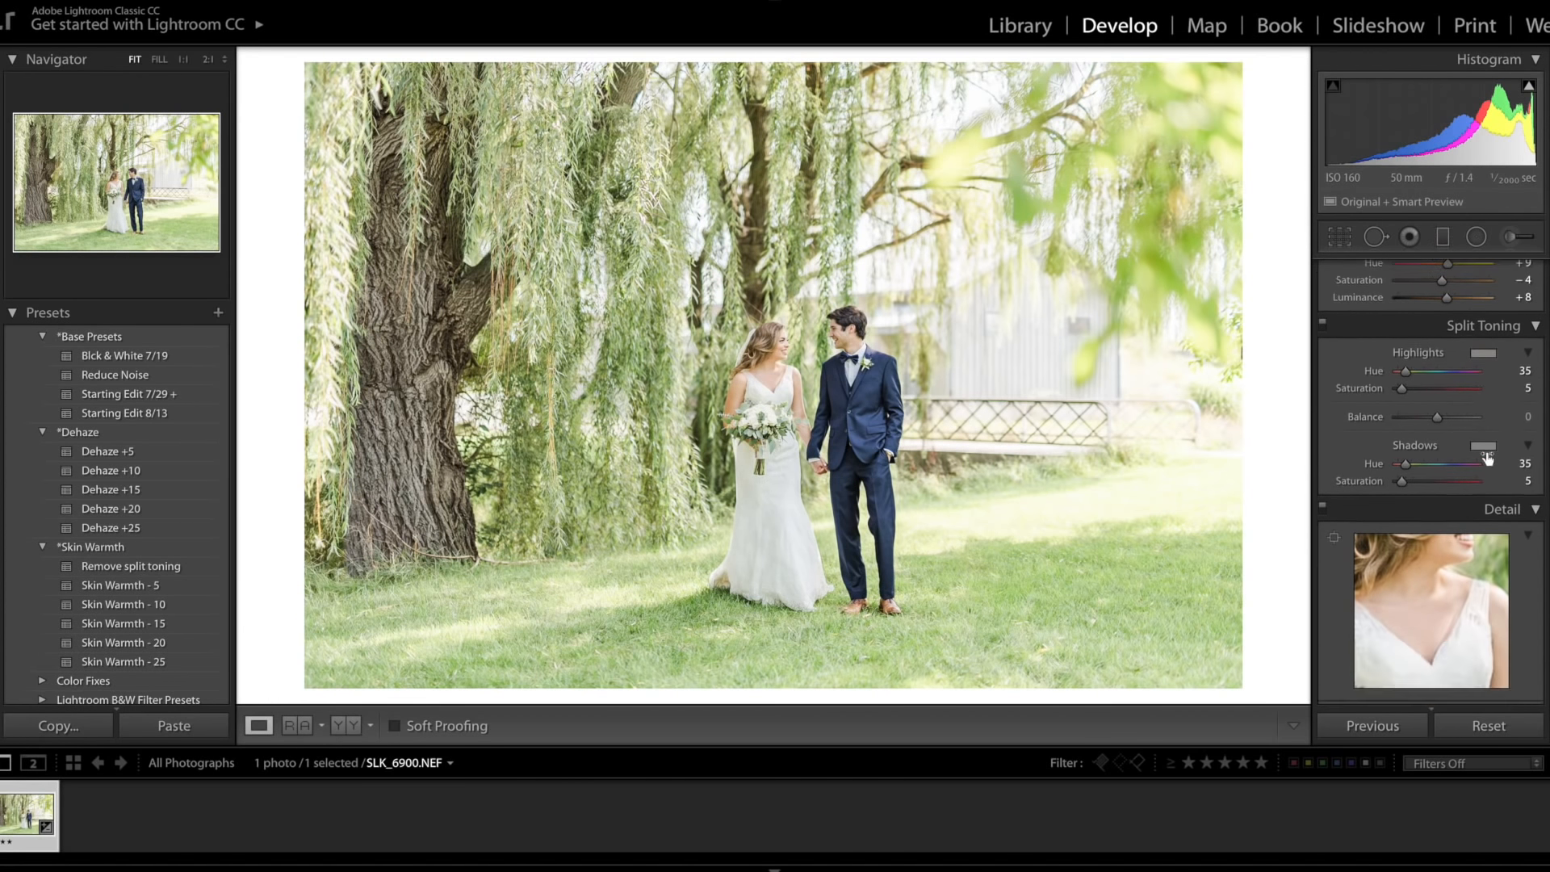
left_click(1494, 373)
left_click_drag(1515, 465, 1509, 465)
left_click_drag(1513, 372, 1506, 371)
scroll(1414, 500, "up", 5)
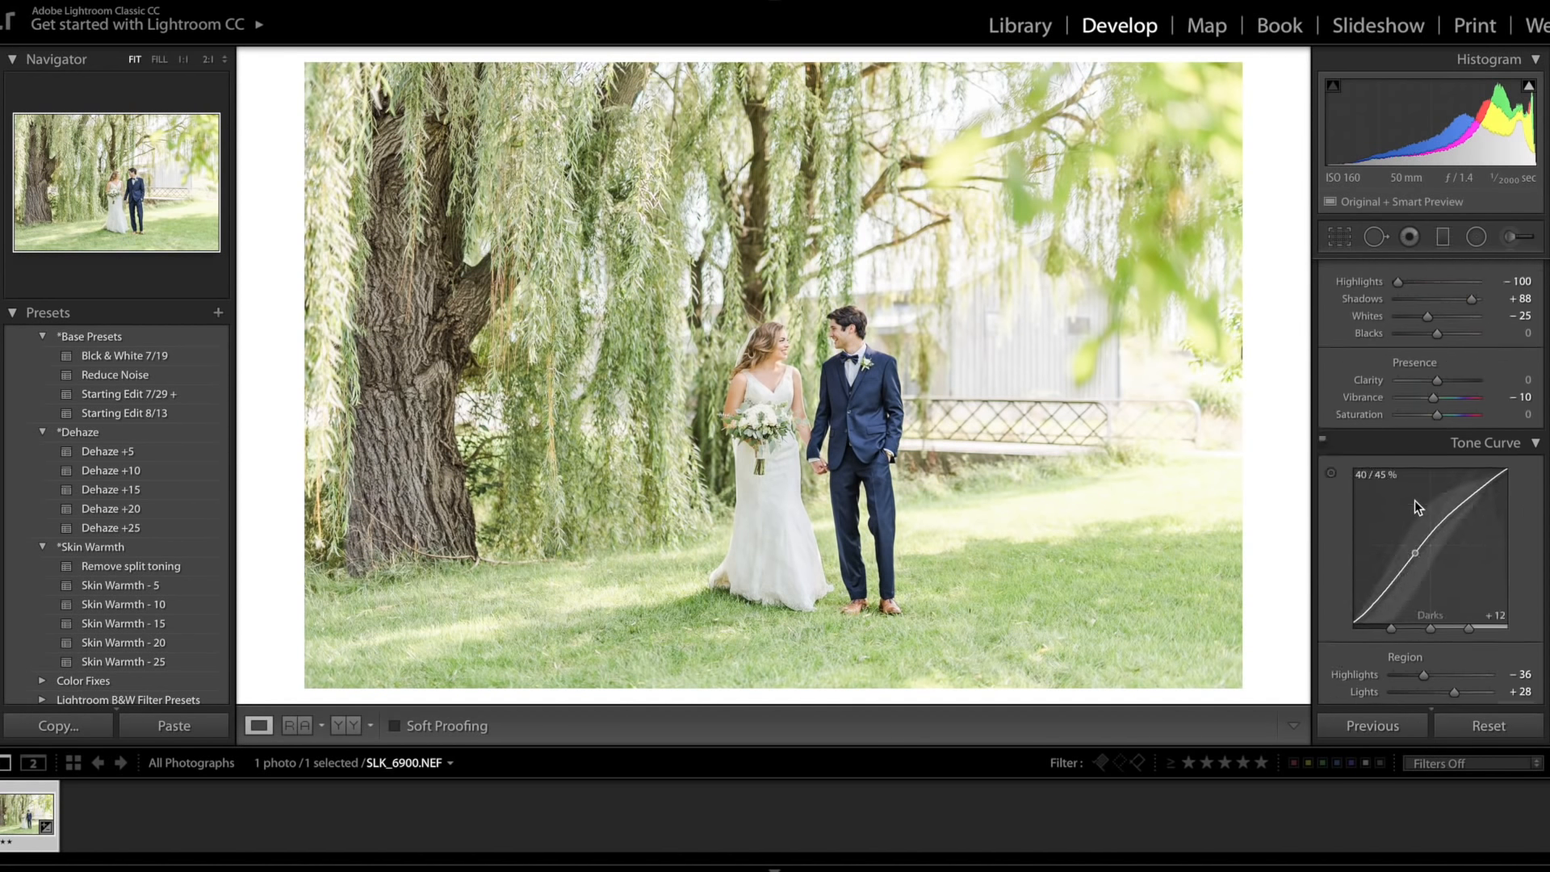
scroll(1414, 500, "up", 3)
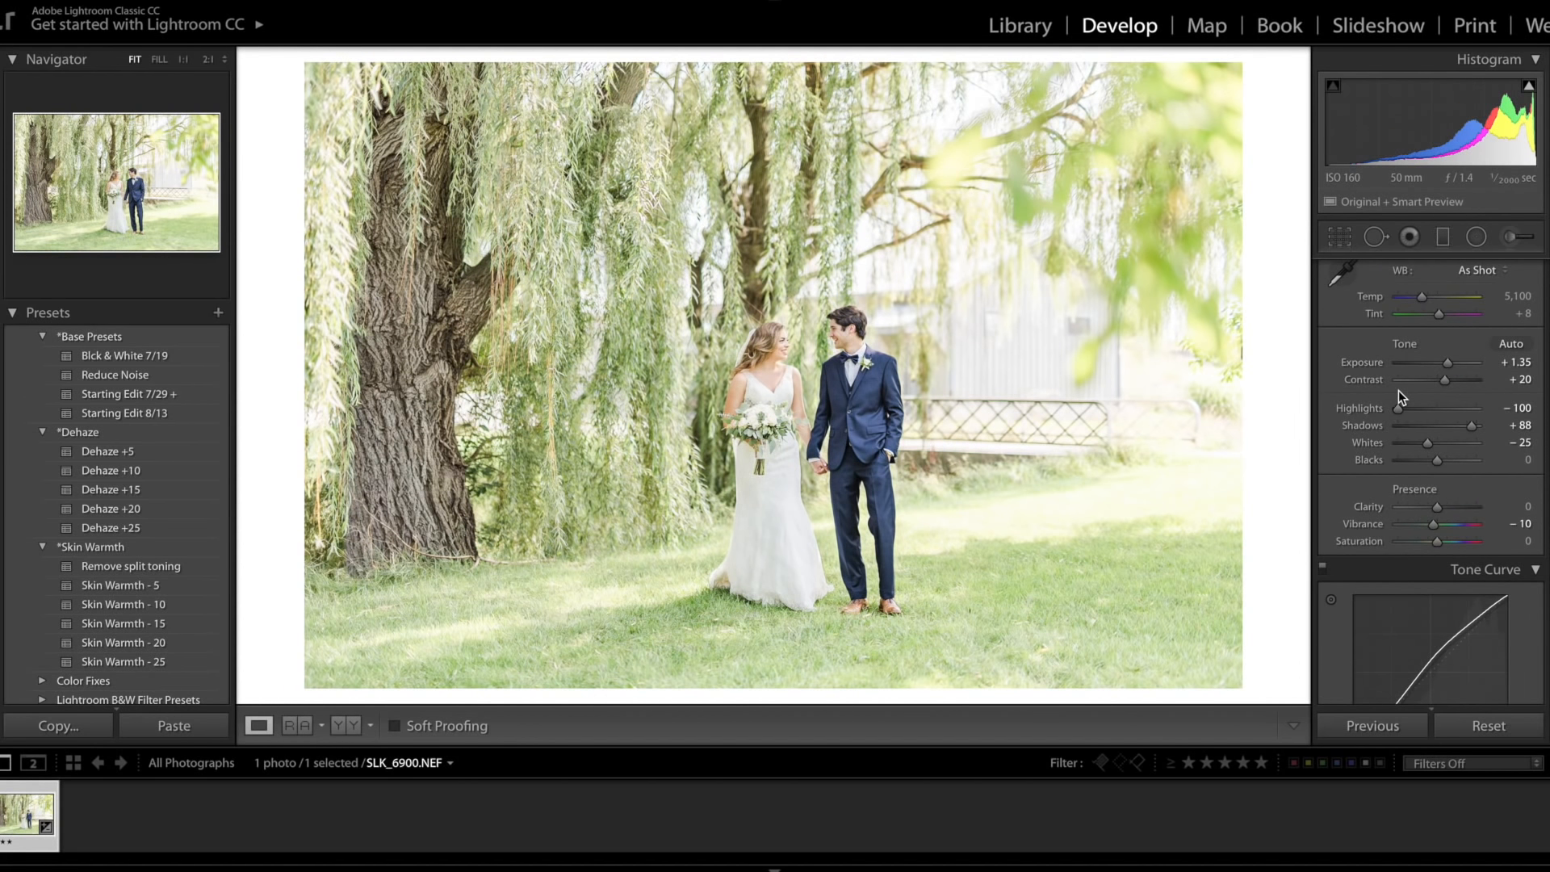
key("equal")
key("minus")
Step: Open the Crop & Straighten overlay to check the framing and close it without cropping
left_click(1341, 241)
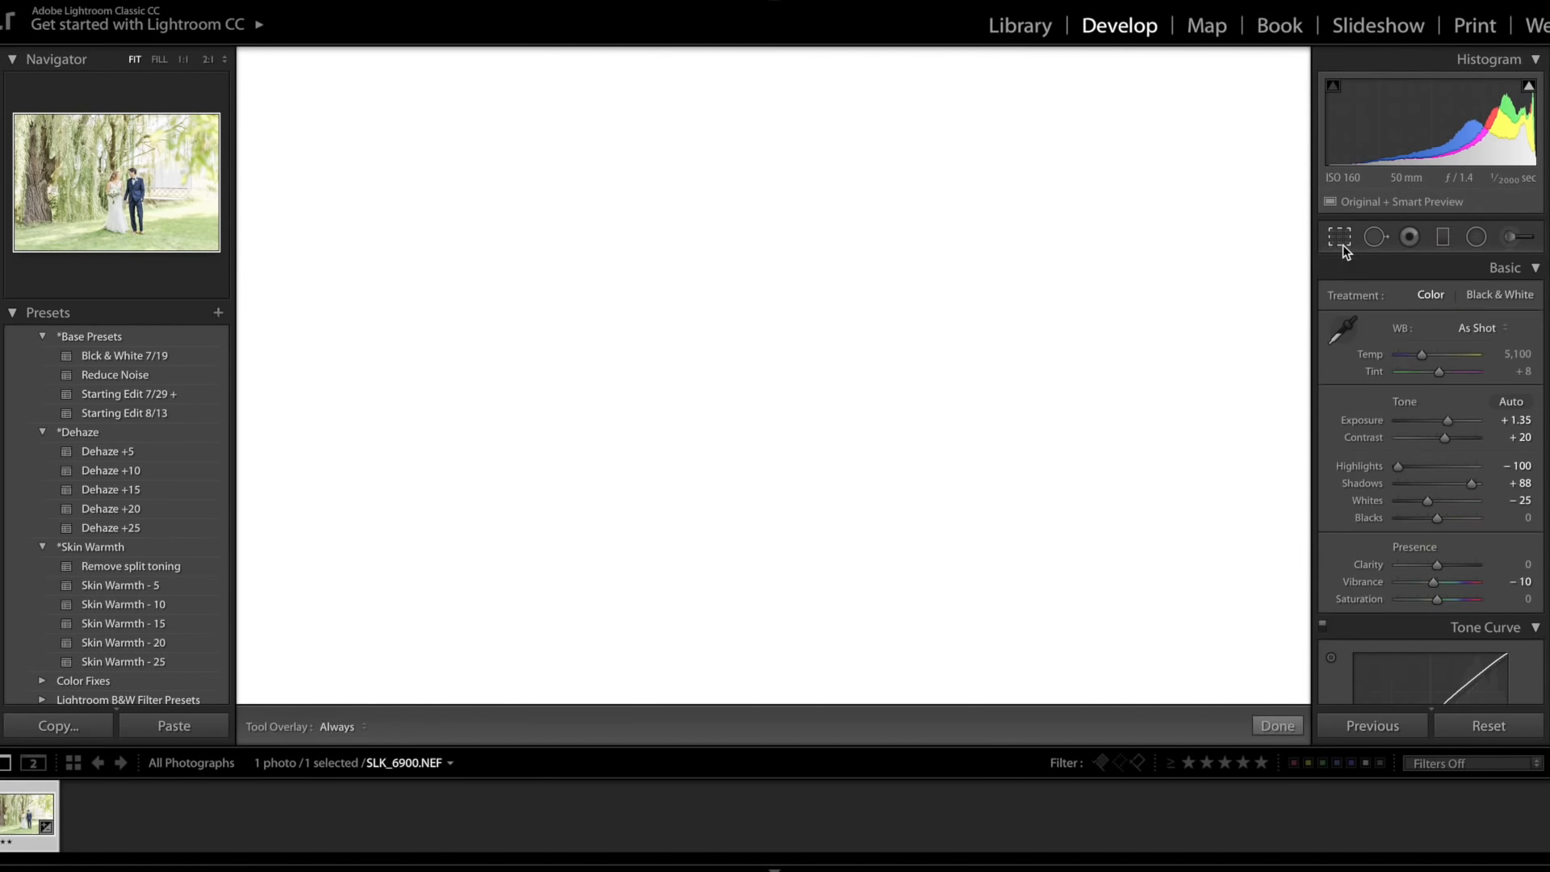
key("Return")
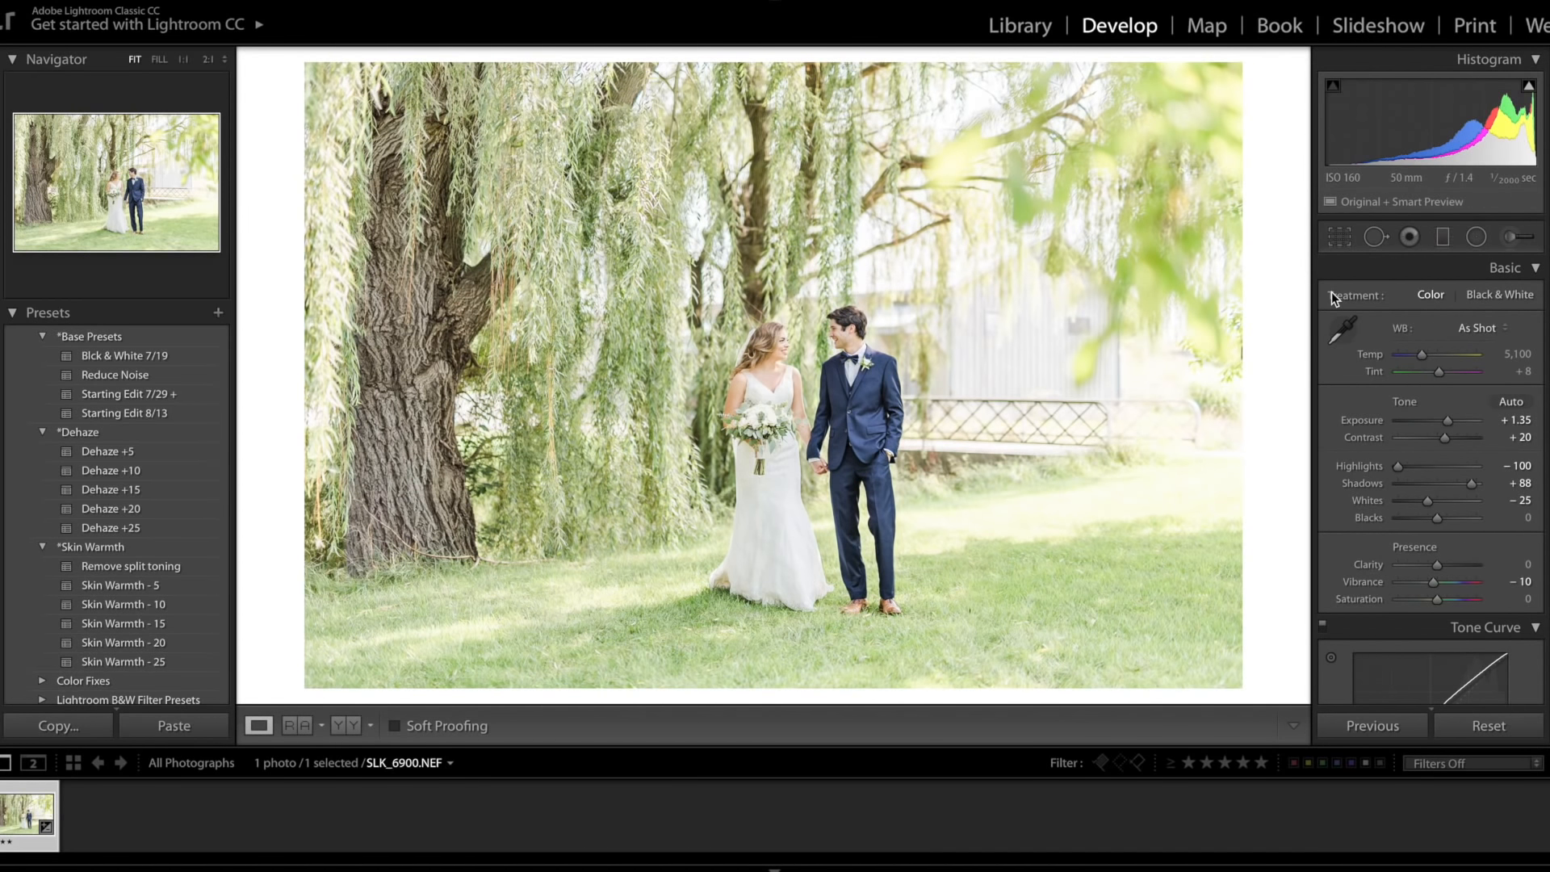
left_click(1339, 236)
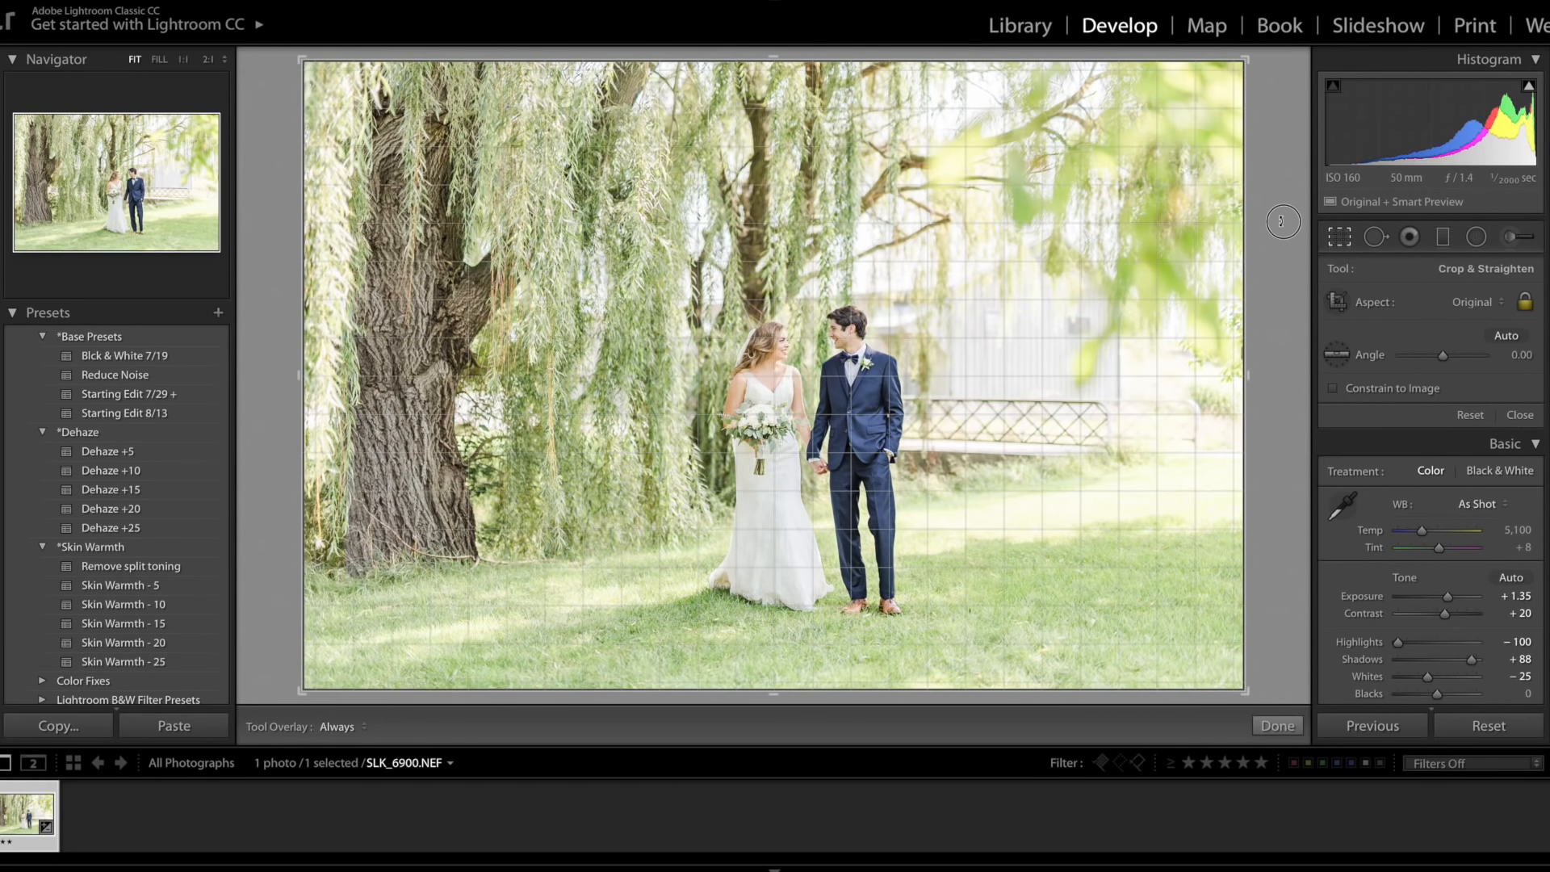
key("Return")
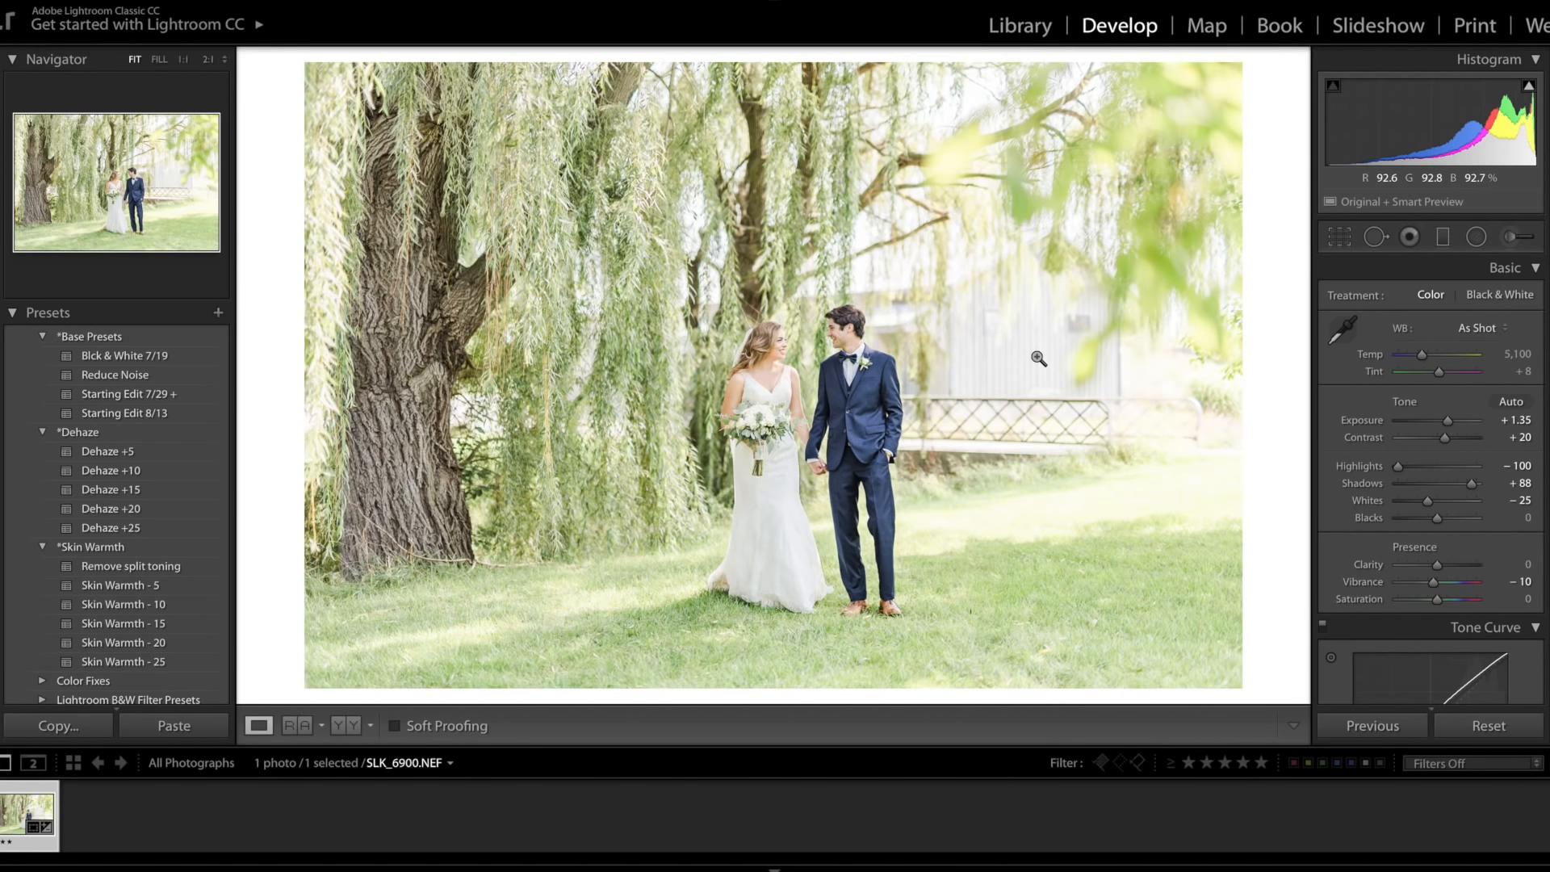
Step: Toggle the Before view on and off to compare the edit with the original photo
key("backslash")
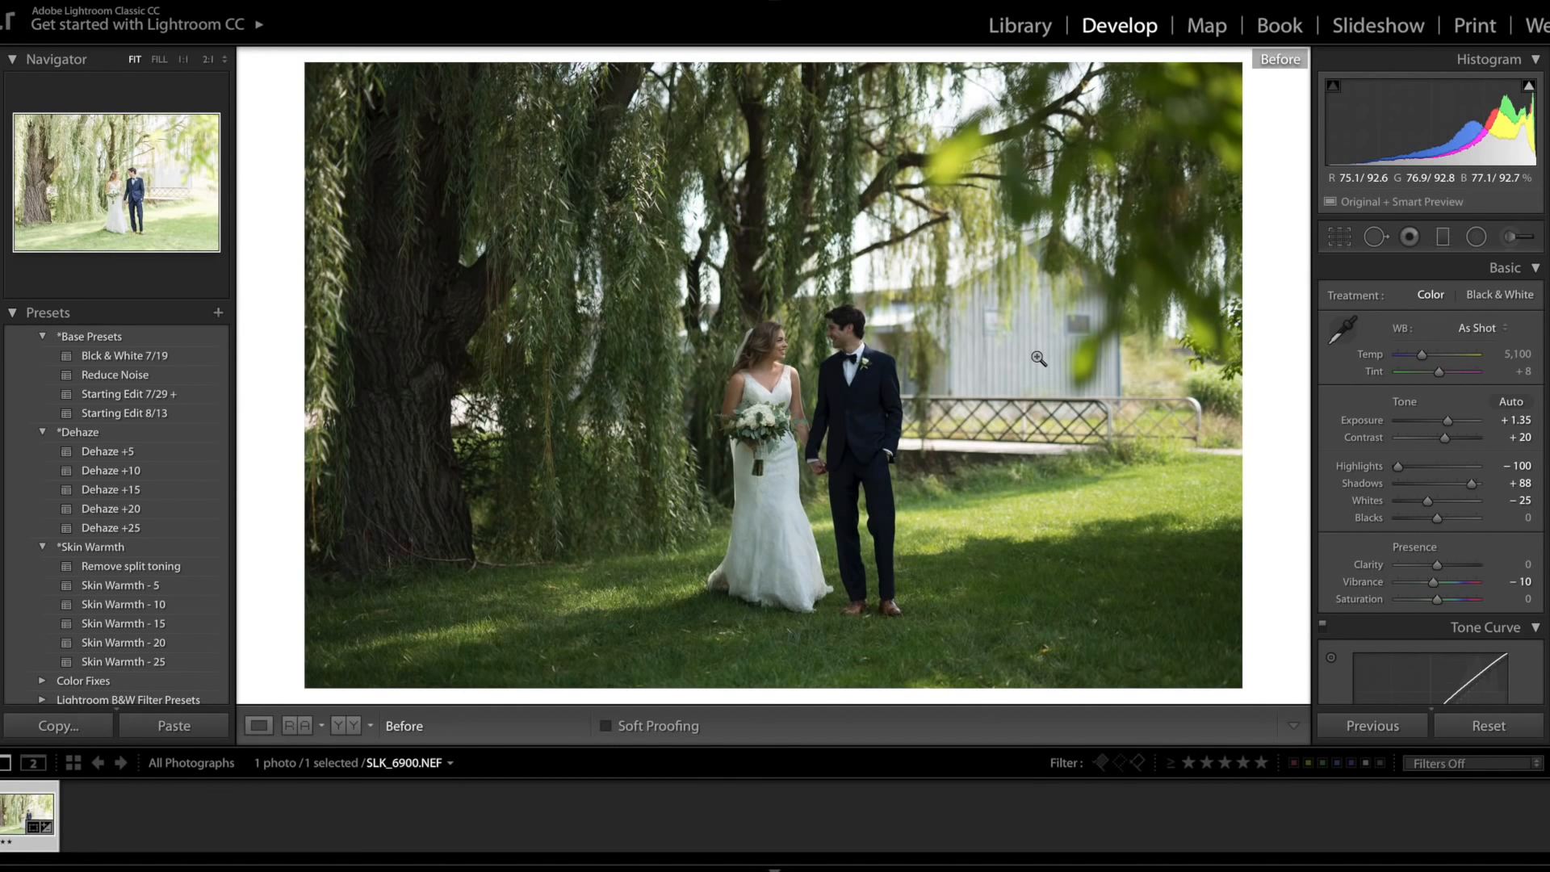
key("backslash")
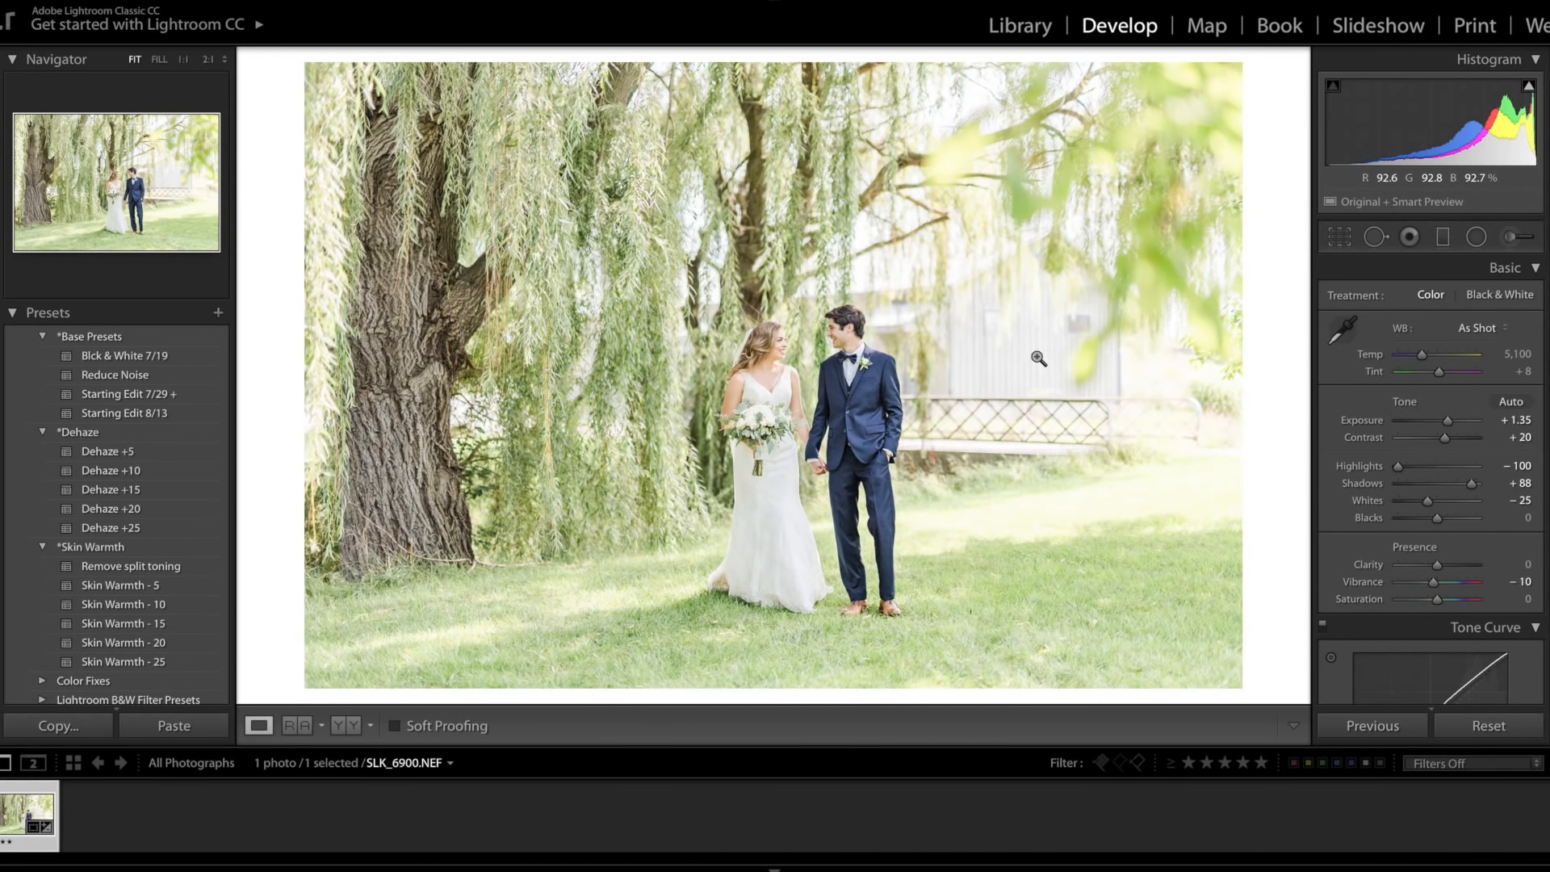